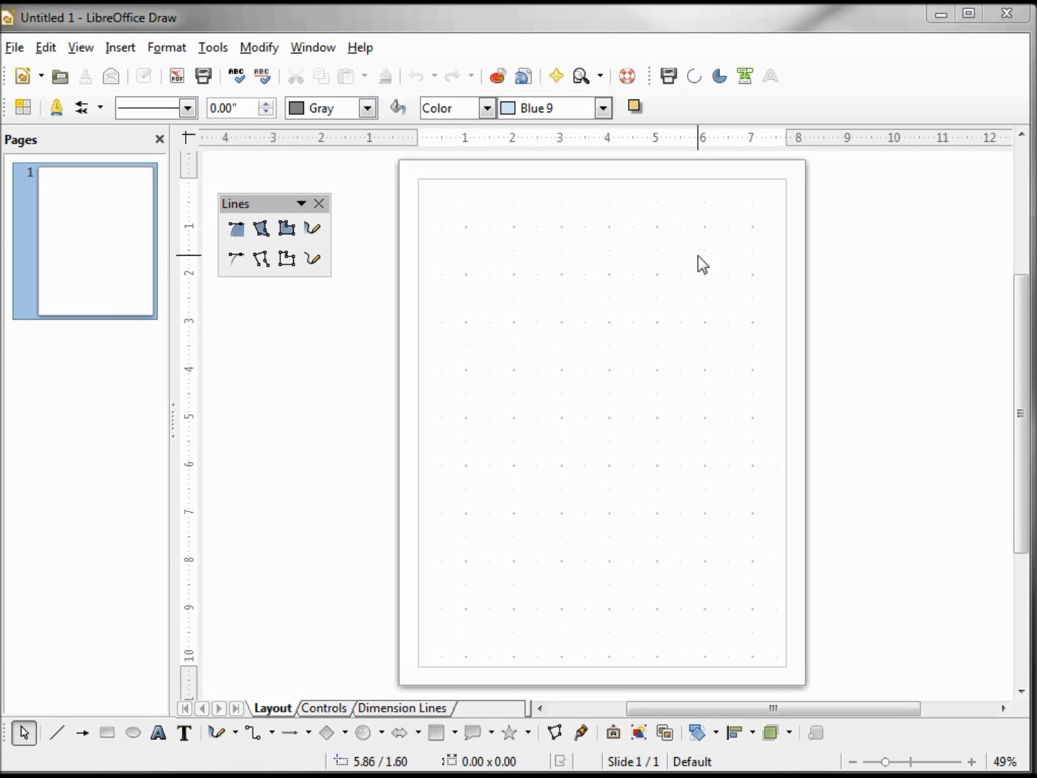
# Draw a wavy four-hump freeform line about 4.00 × 1.08 inches near the top of the page.
pyautogui.click(314, 260)
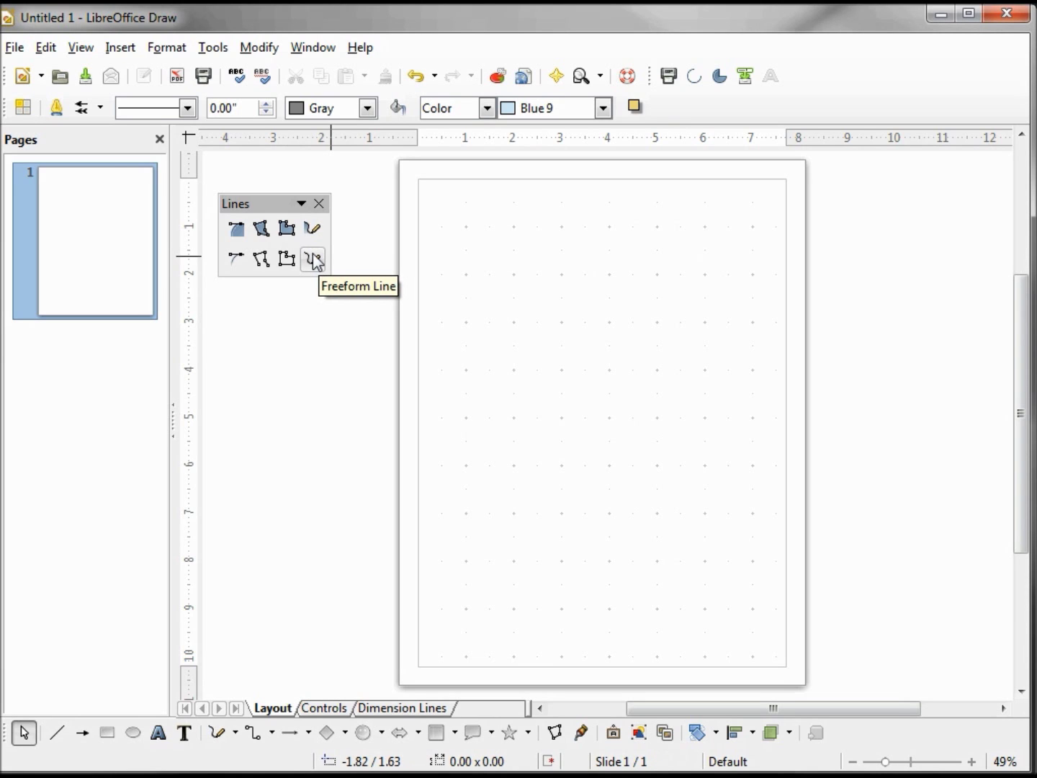
pyautogui.click(314, 260)
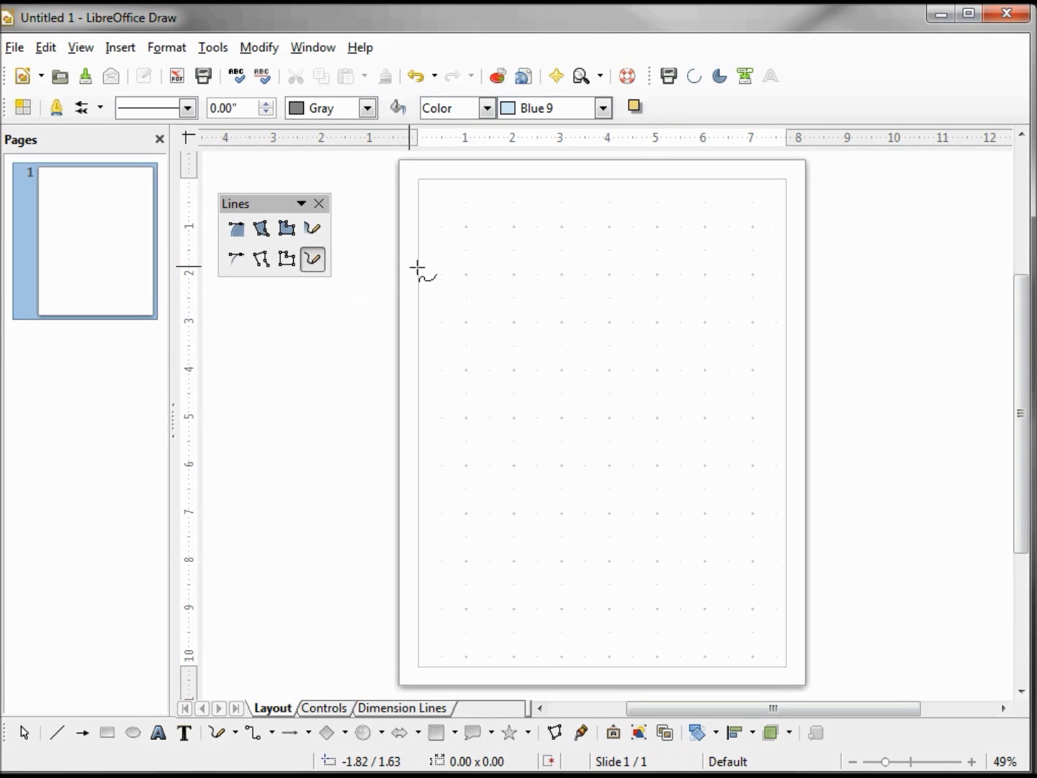
pyautogui.moveTo(490, 272)
pyautogui.mouseDown()
pyautogui.moveTo(518, 227)
pyautogui.moveTo(526, 268)
pyautogui.moveTo(537, 272)
pyautogui.moveTo(561, 226)
pyautogui.moveTo(571, 270)
pyautogui.moveTo(583, 272)
pyautogui.moveTo(599, 265)
pyautogui.moveTo(611, 229)
pyautogui.moveTo(632, 277)
pyautogui.moveTo(653, 227)
pyautogui.moveTo(681, 273)
pyautogui.mouseUp()
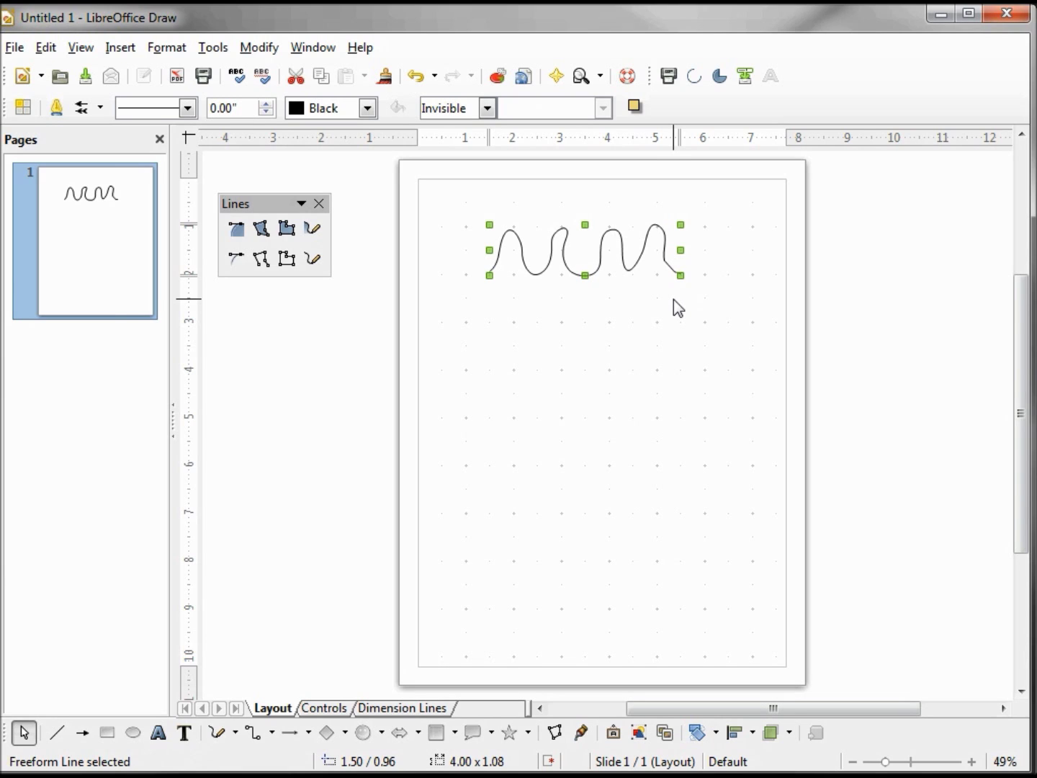
# Draw an open zigzag polyline with four peaks and nine corners, 4.00 × 1.00 inches, below the freeform line.
pyautogui.click(262, 258)
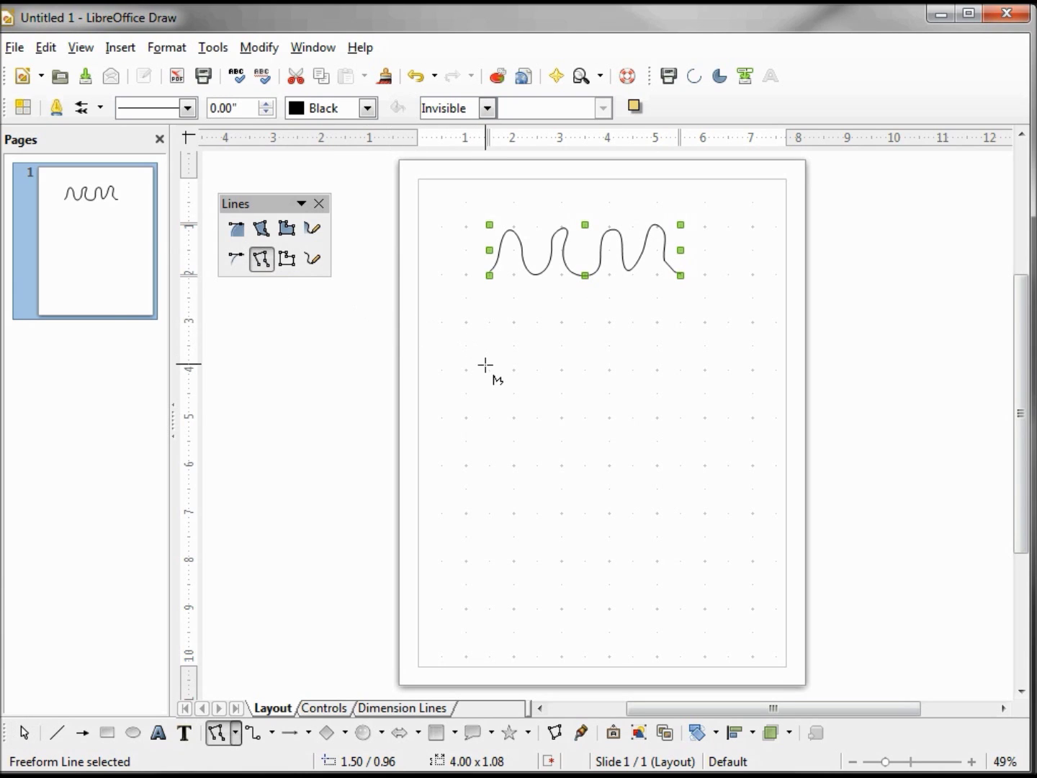
pyautogui.moveTo(488, 371); pyautogui.dragTo(512, 333)
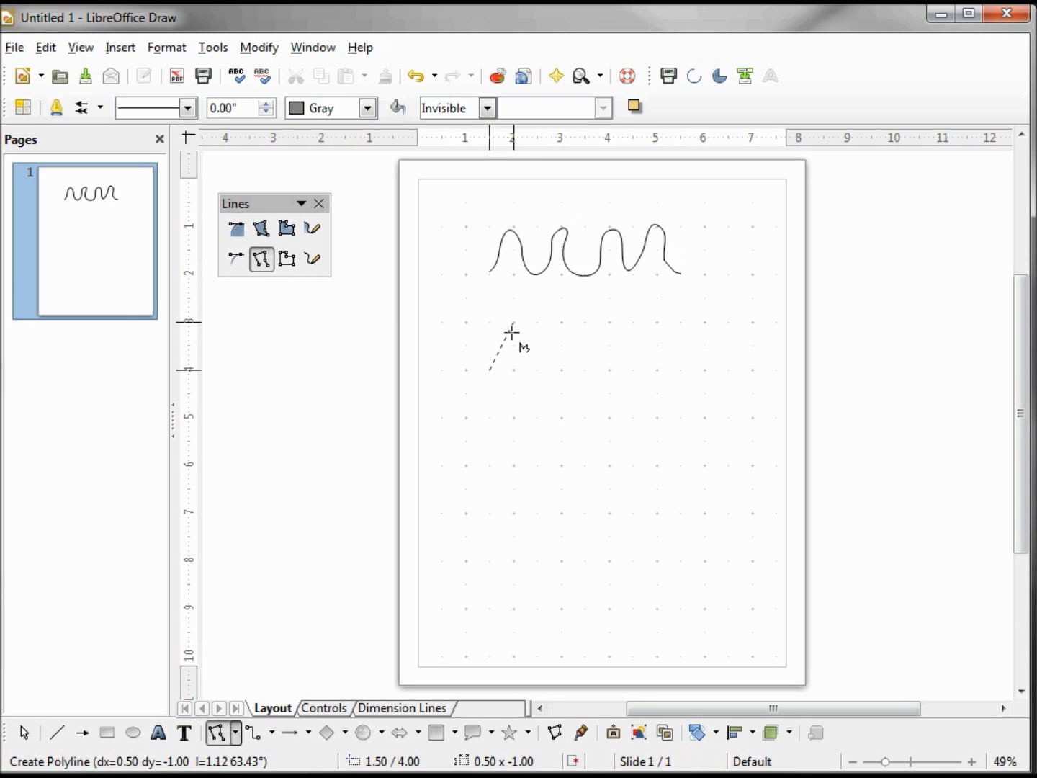
pyautogui.click(511, 333)
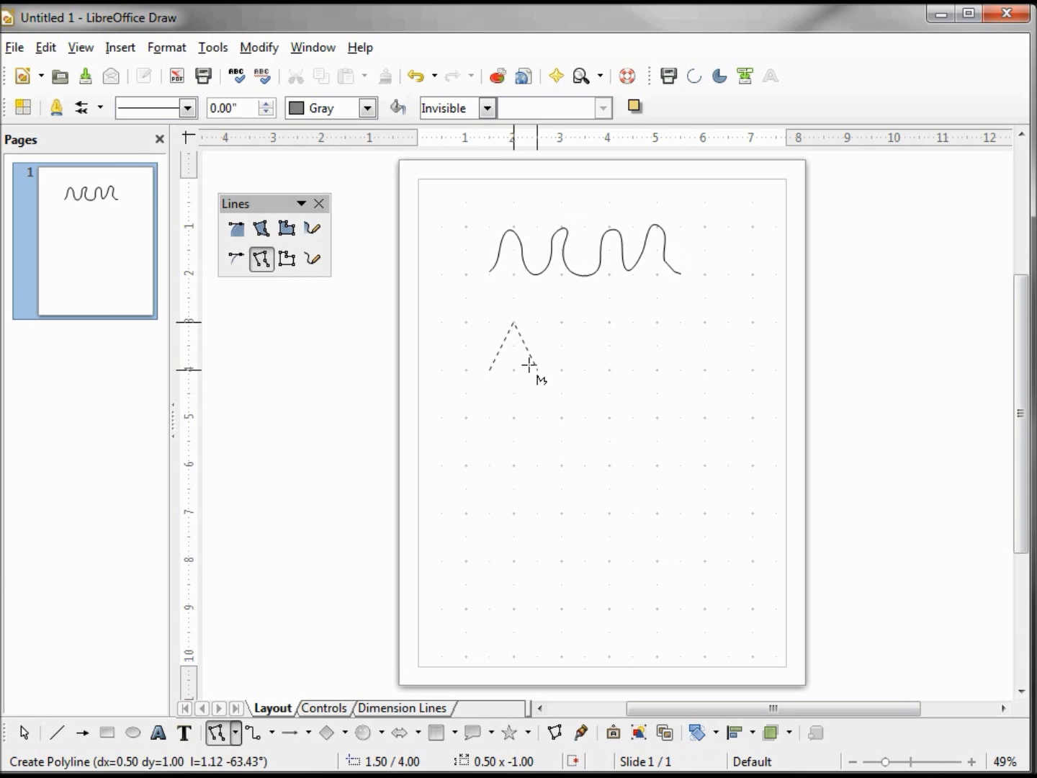
pyautogui.click(537, 370)
pyautogui.click(562, 322)
pyautogui.click(583, 369)
pyautogui.click(609, 324)
pyautogui.click(632, 370)
pyautogui.click(656, 323)
pyautogui.doubleClick(677, 371)
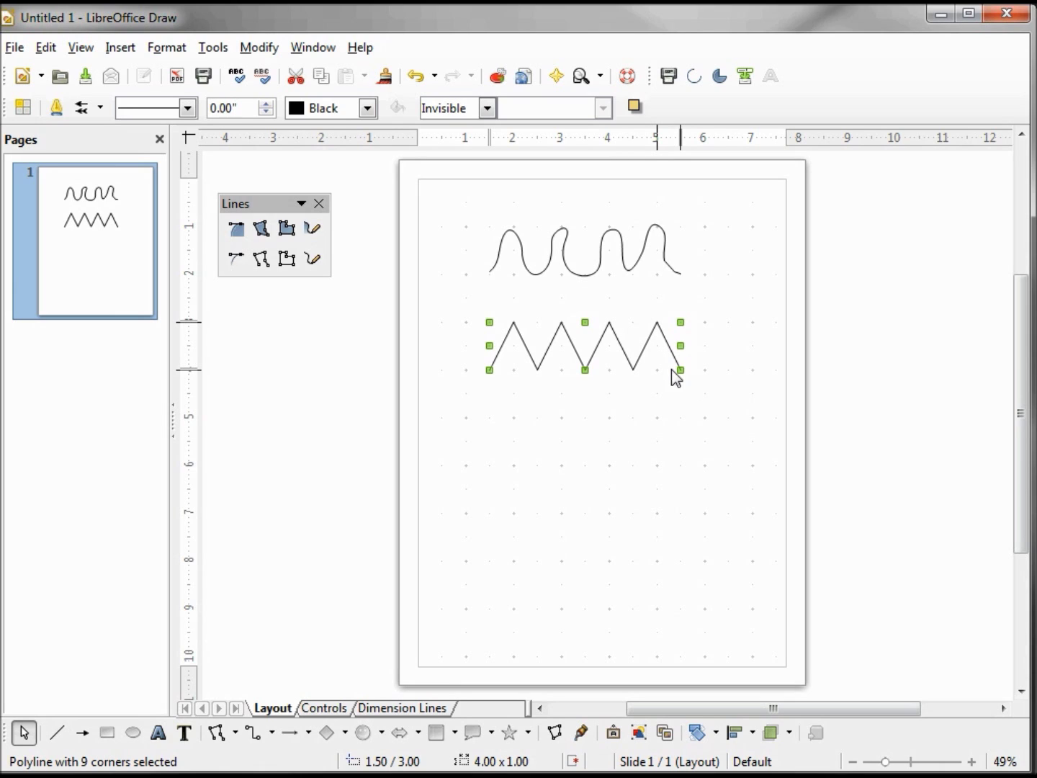
# Edit the zigzag's points, applying a smooth transition to its four peaks and its five lower points.
pyautogui.press('F8')
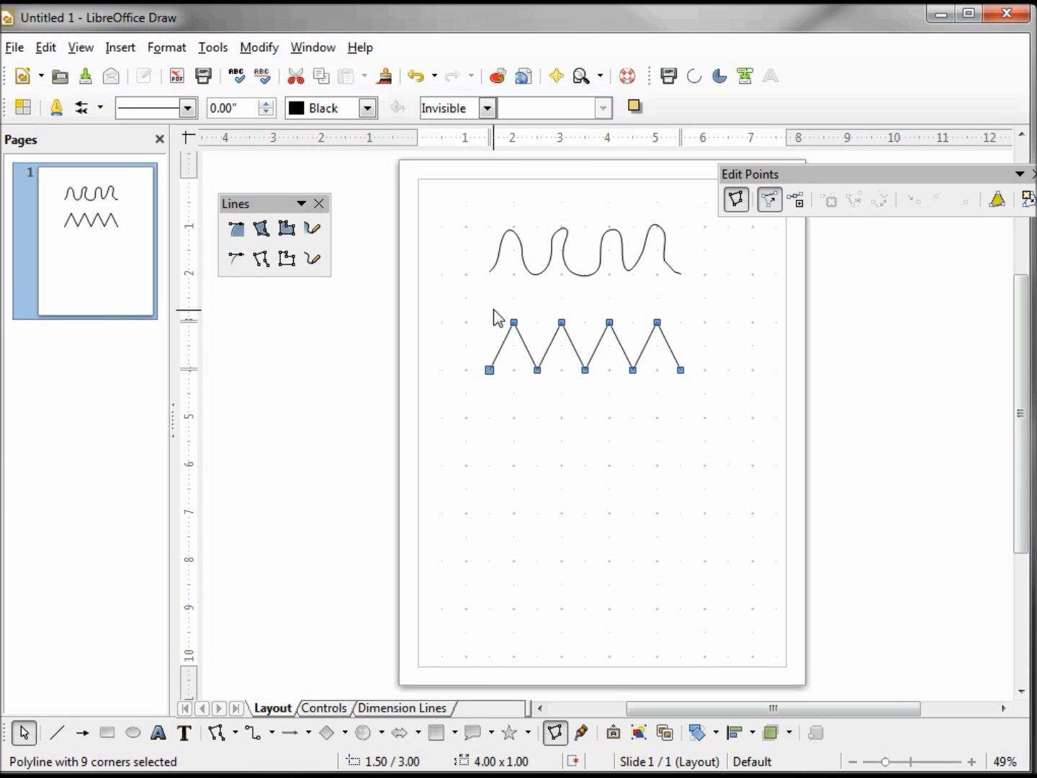
pyautogui.moveTo(493, 307); pyautogui.dragTo(690, 354)
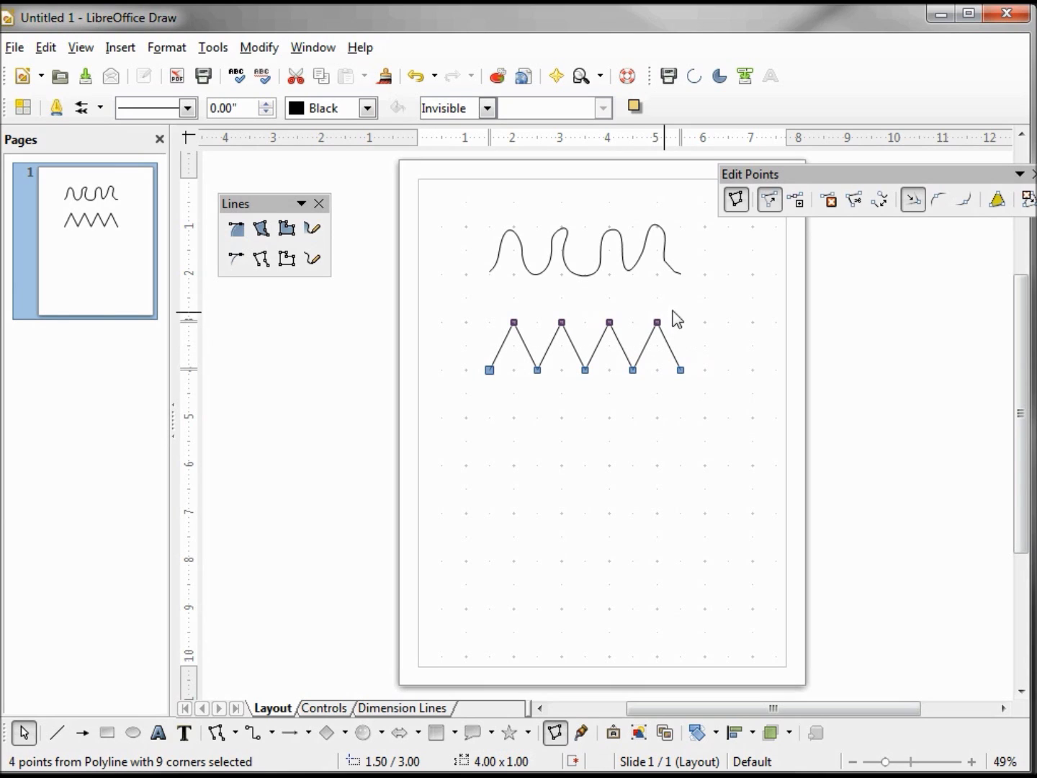
pyautogui.click(940, 201)
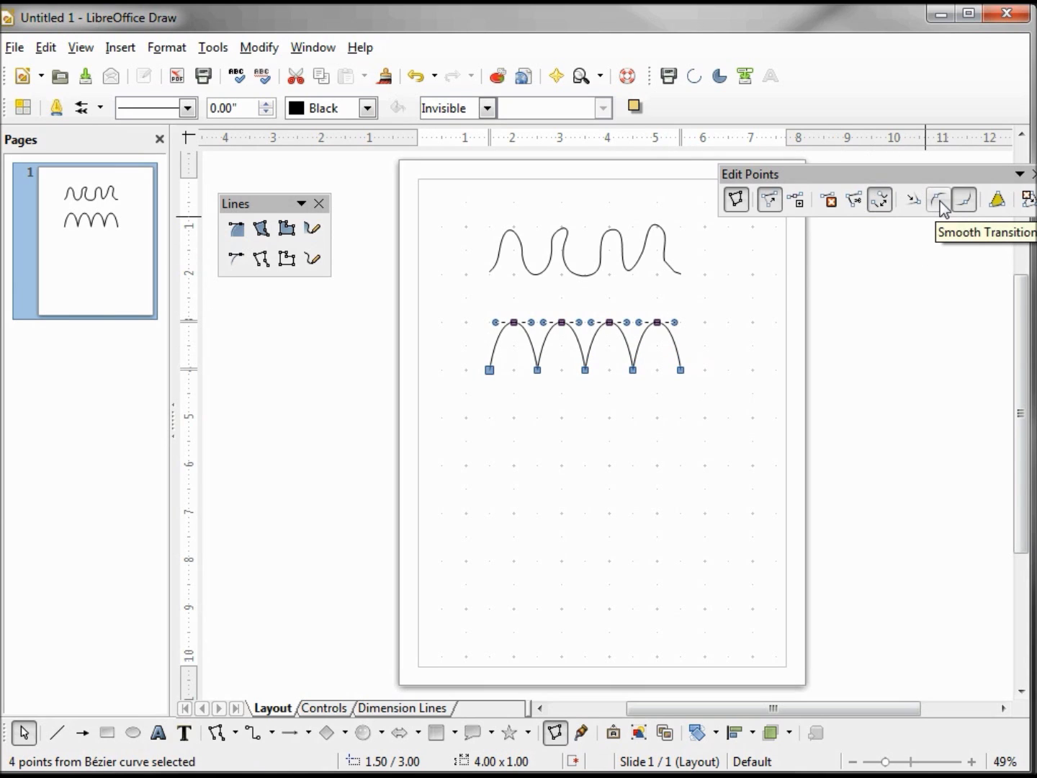
pyautogui.moveTo(456, 351); pyautogui.dragTo(716, 402)
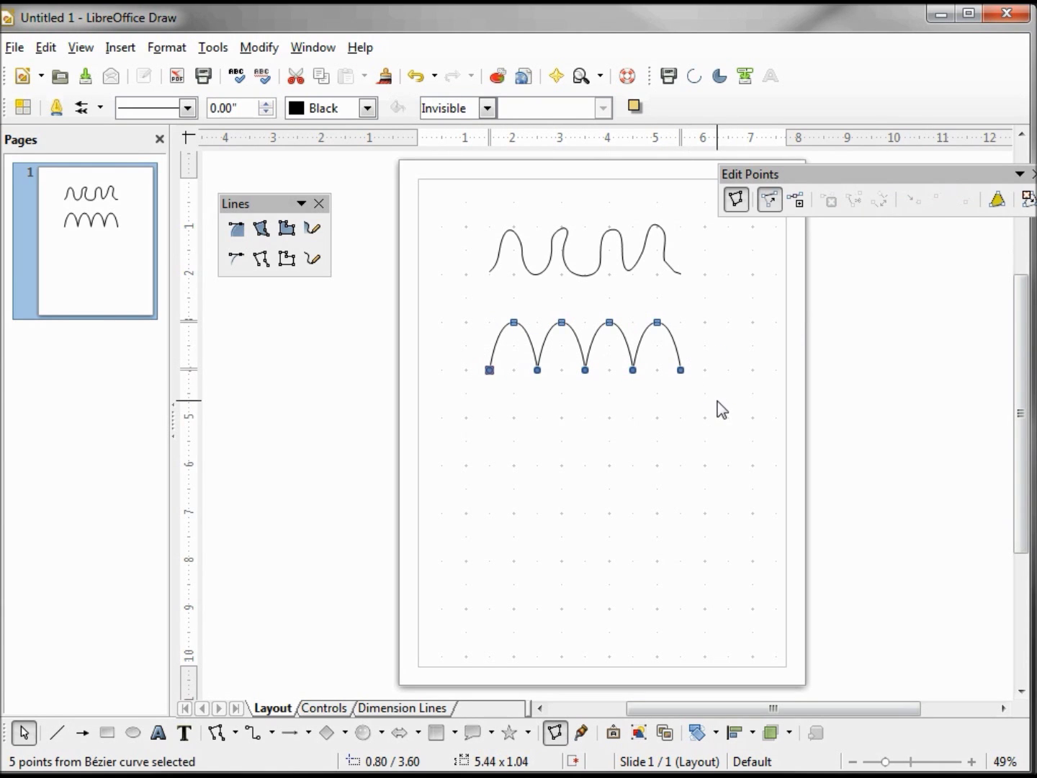
pyautogui.click(950, 201)
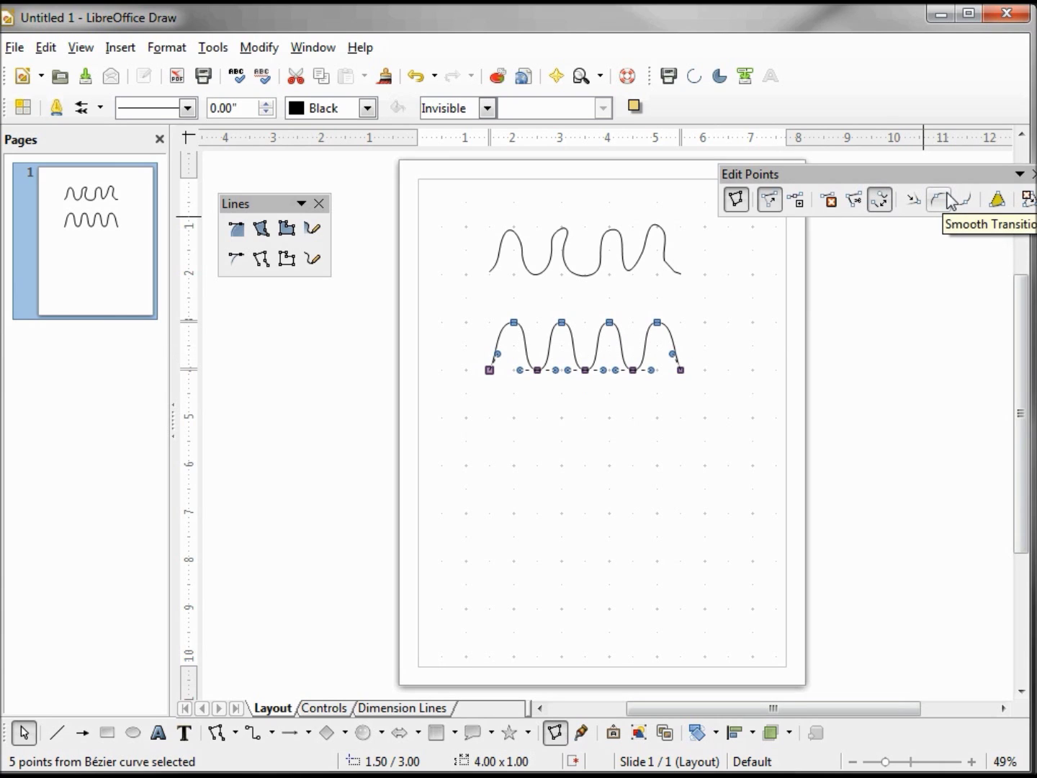
pyautogui.click(758, 318)
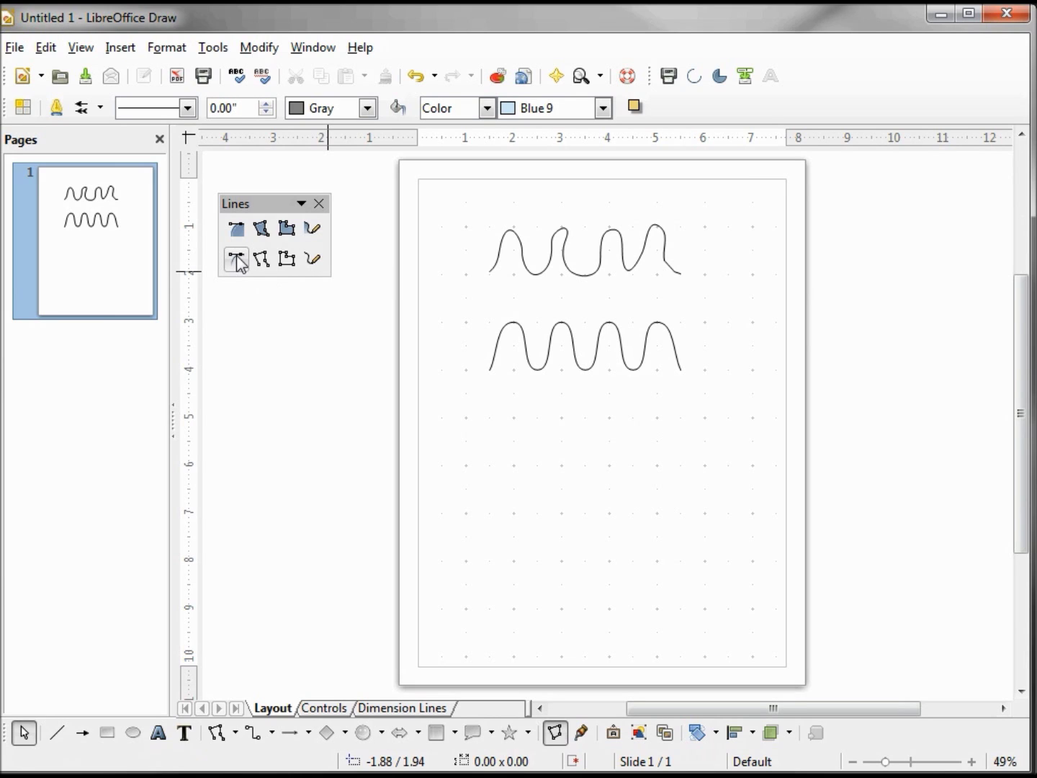
# Examine the control handles on the lower points and the peaks of the smoothed zigzag.
pyautogui.click(531, 355)
pyautogui.moveTo(463, 353); pyautogui.dragTo(736, 393)
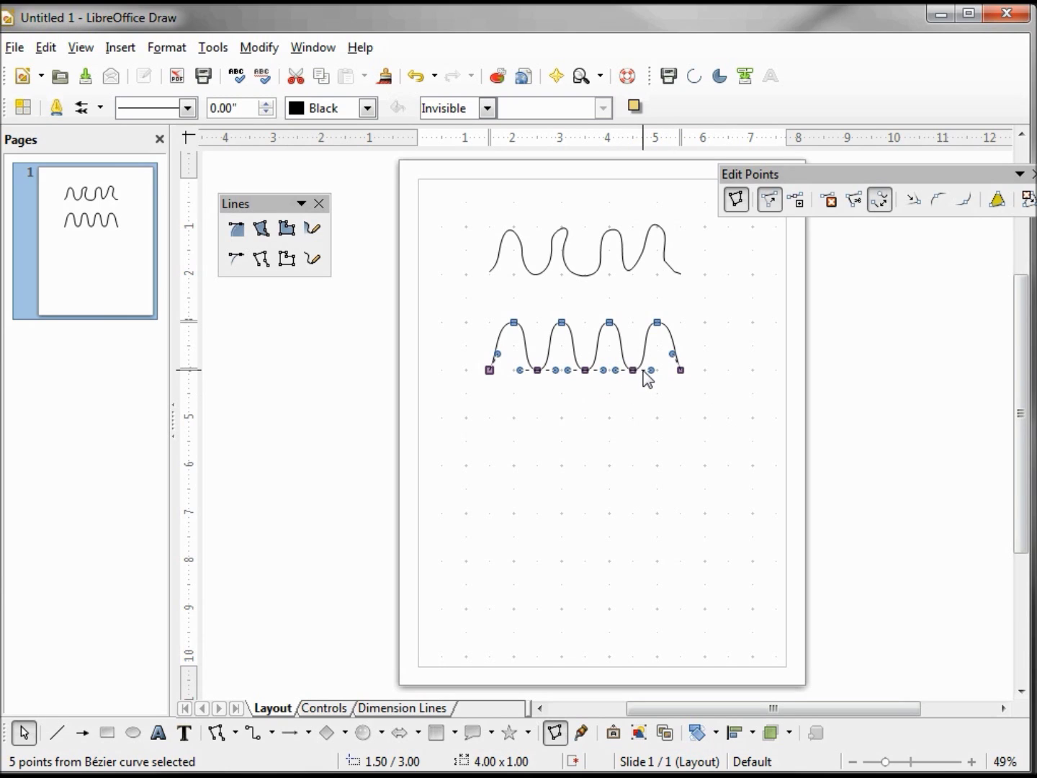
pyautogui.moveTo(481, 308); pyautogui.dragTo(715, 342)
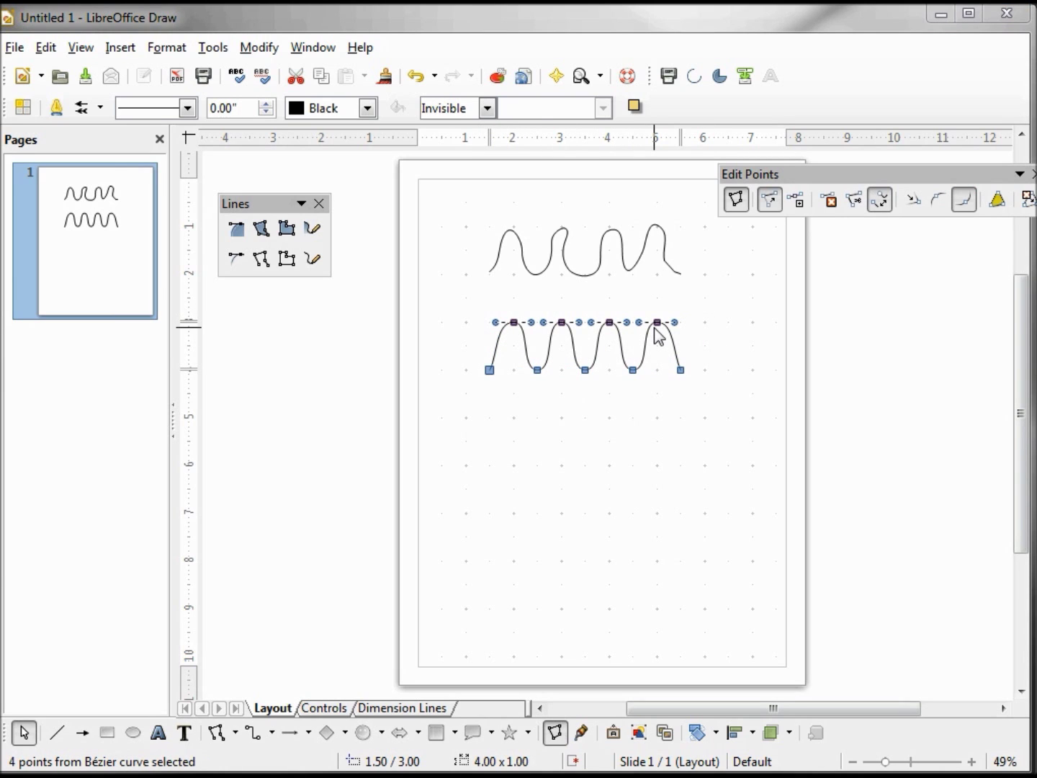
pyautogui.moveTo(656, 333)
pyautogui.mouseDown()
pyautogui.moveTo(641, 331)
pyautogui.moveTo(657, 333)
pyautogui.mouseUp()
# Draw a Bézier arc about 2.00 × 0.44 inches below the smoothed zigzag and select its start point to show the control handle.
pyautogui.click(236, 258)
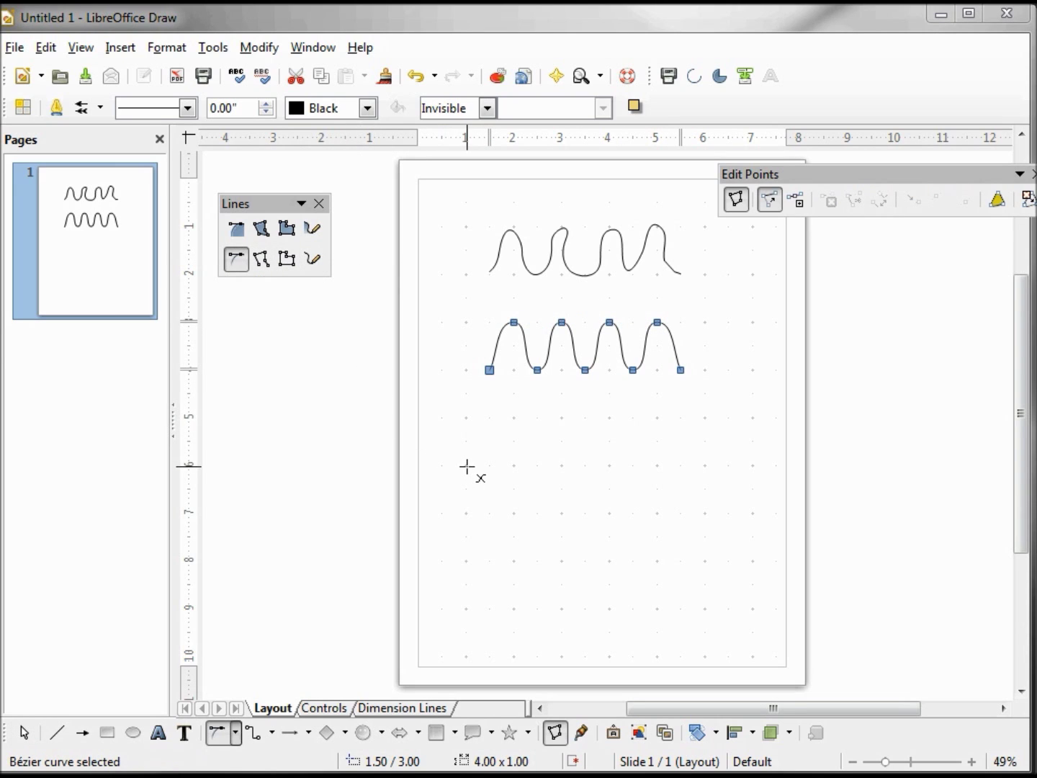
pyautogui.moveTo(466, 467); pyautogui.dragTo(518, 415)
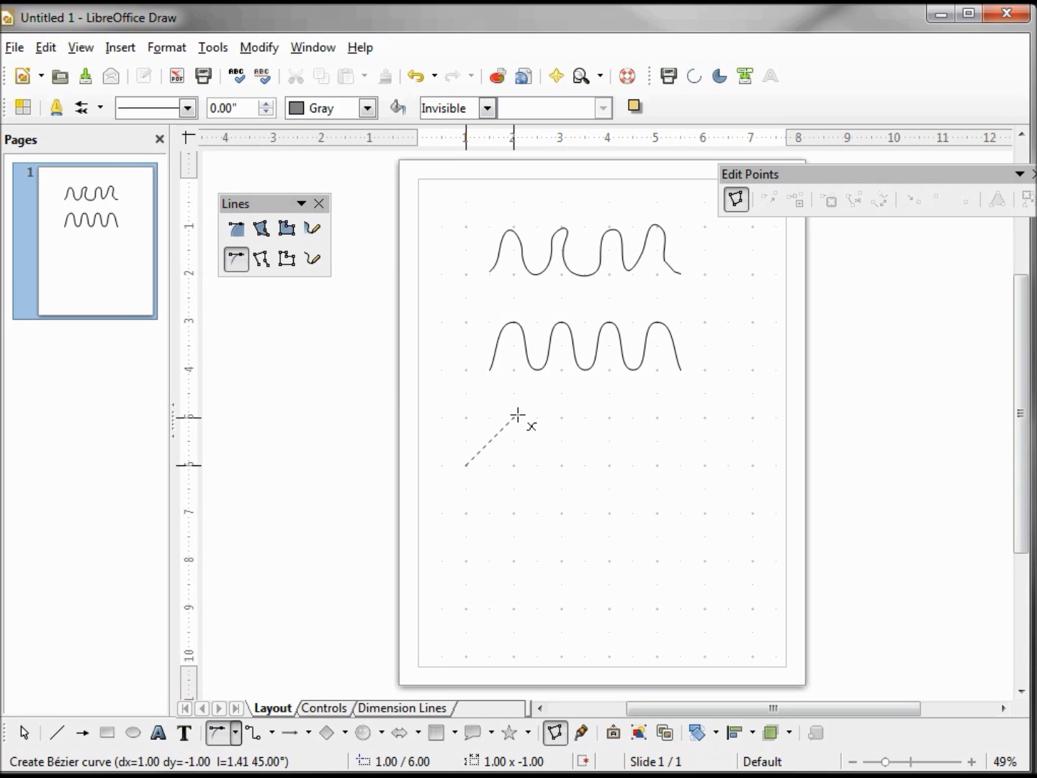
pyautogui.moveTo(518, 416); pyautogui.dragTo(518, 415)
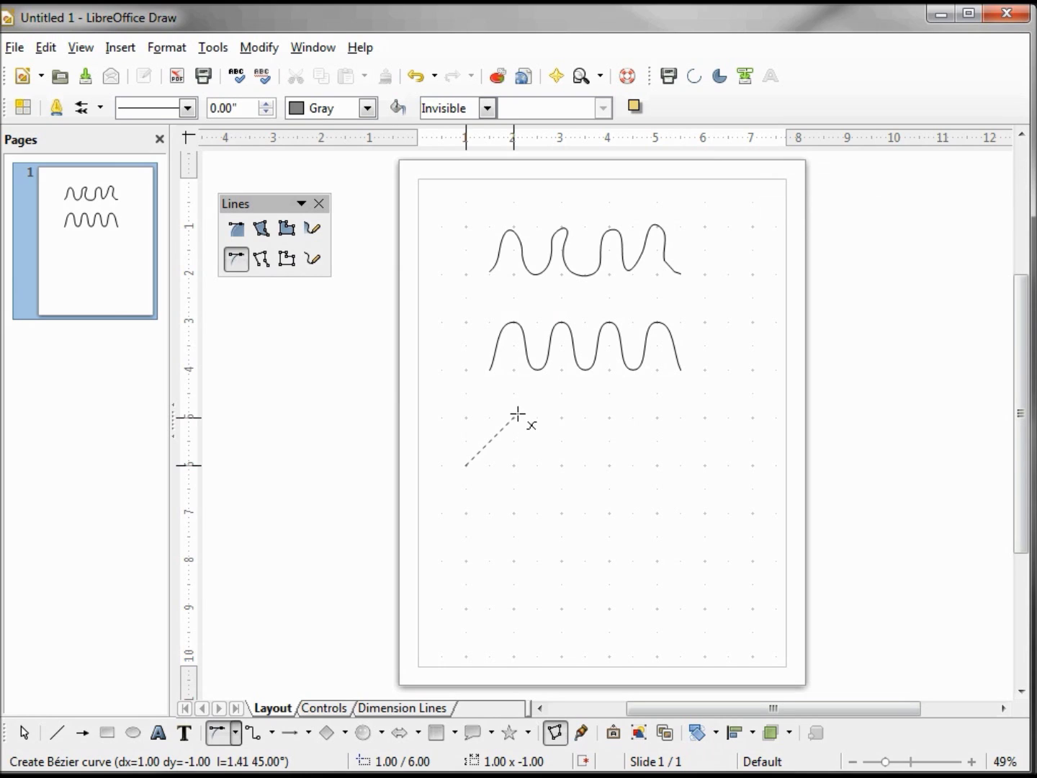
pyautogui.doubleClick(562, 465)
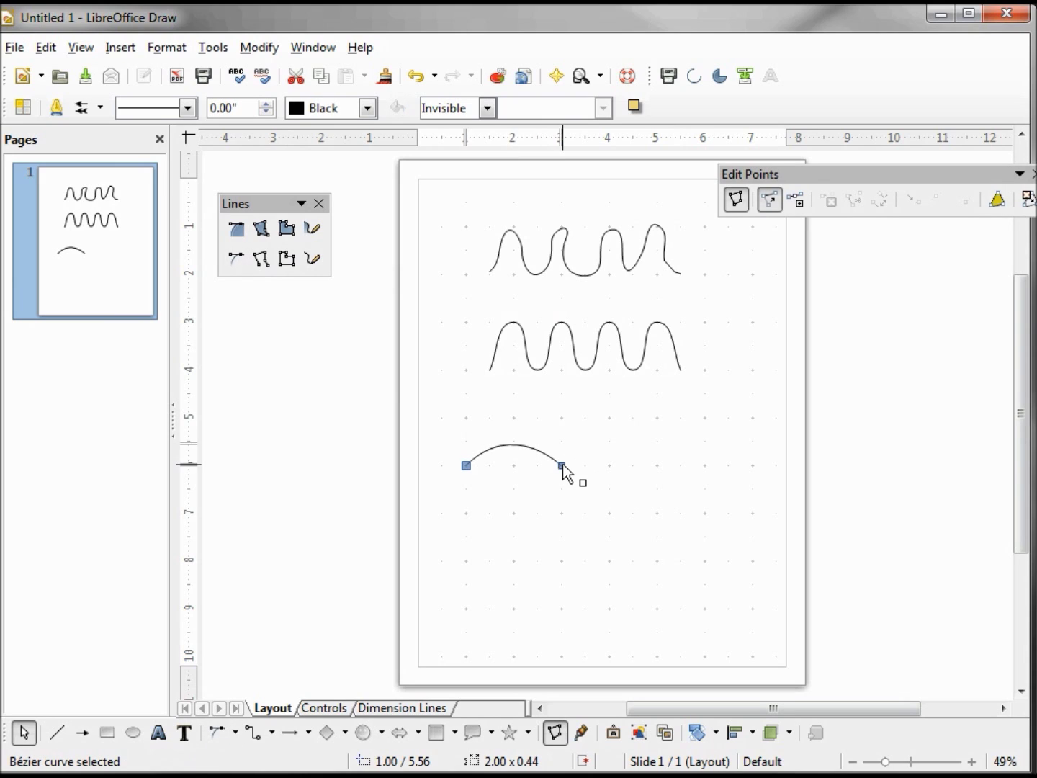
pyautogui.click(467, 467)
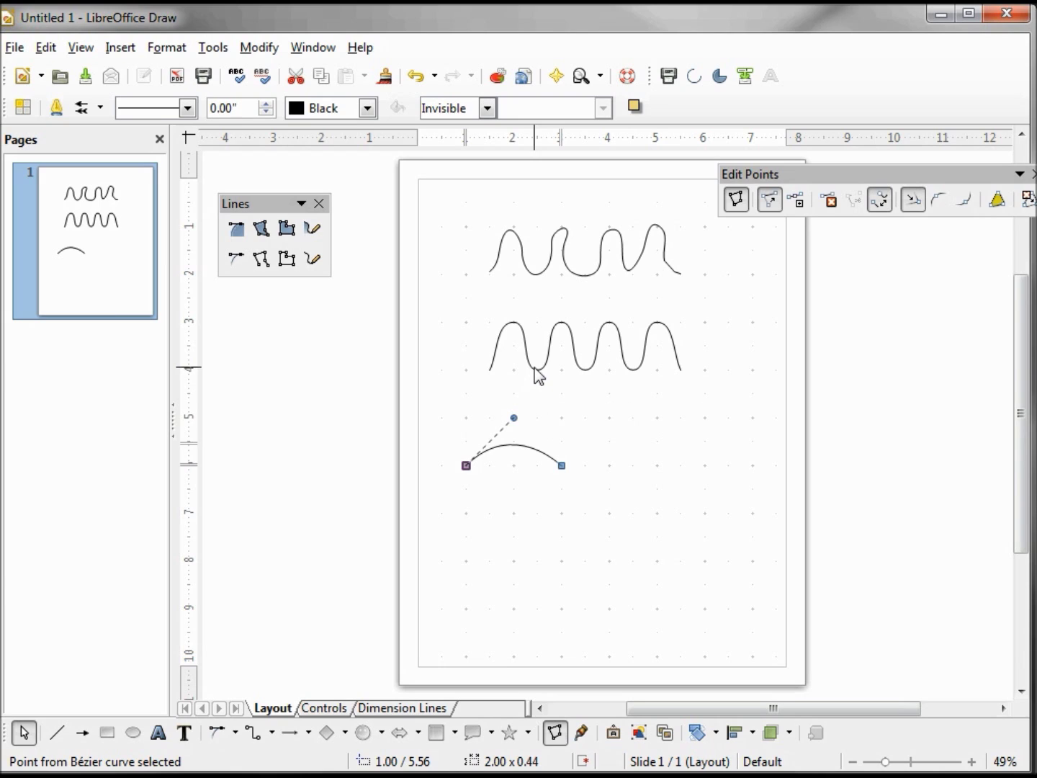
# Start a Bézier wave below the arc at 1.50 / 8.00, shaping its first 1-inch-high hump with horizontal control handles.
pyautogui.click(229, 261)
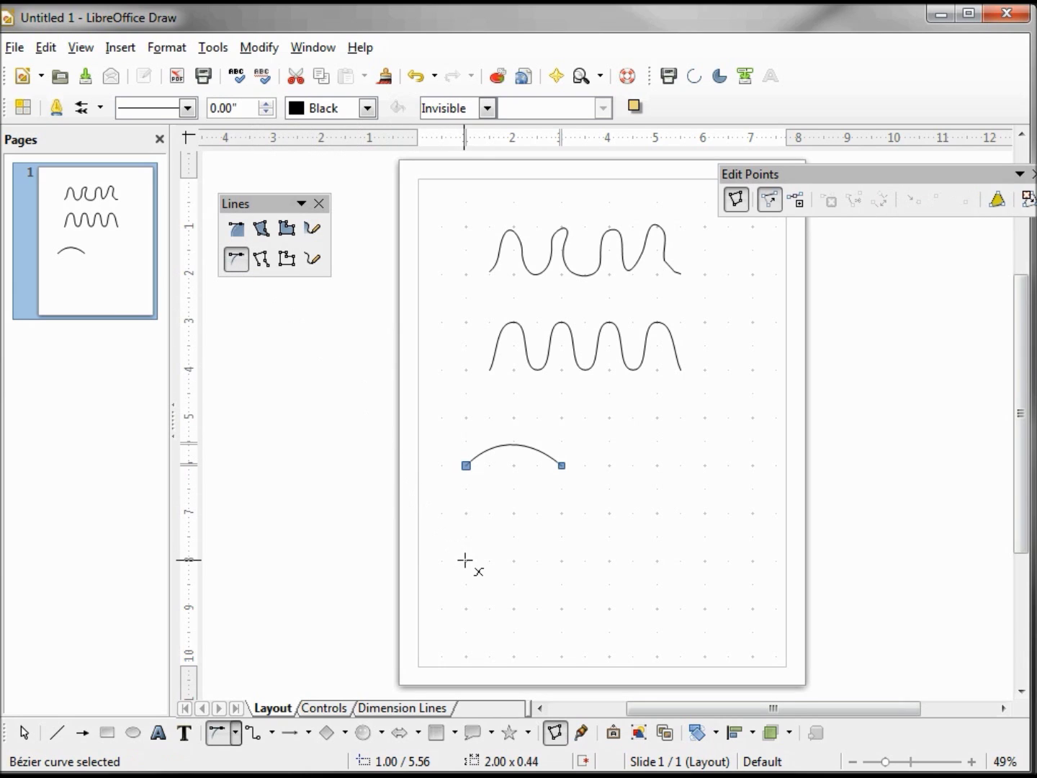
pyautogui.click(487, 569)
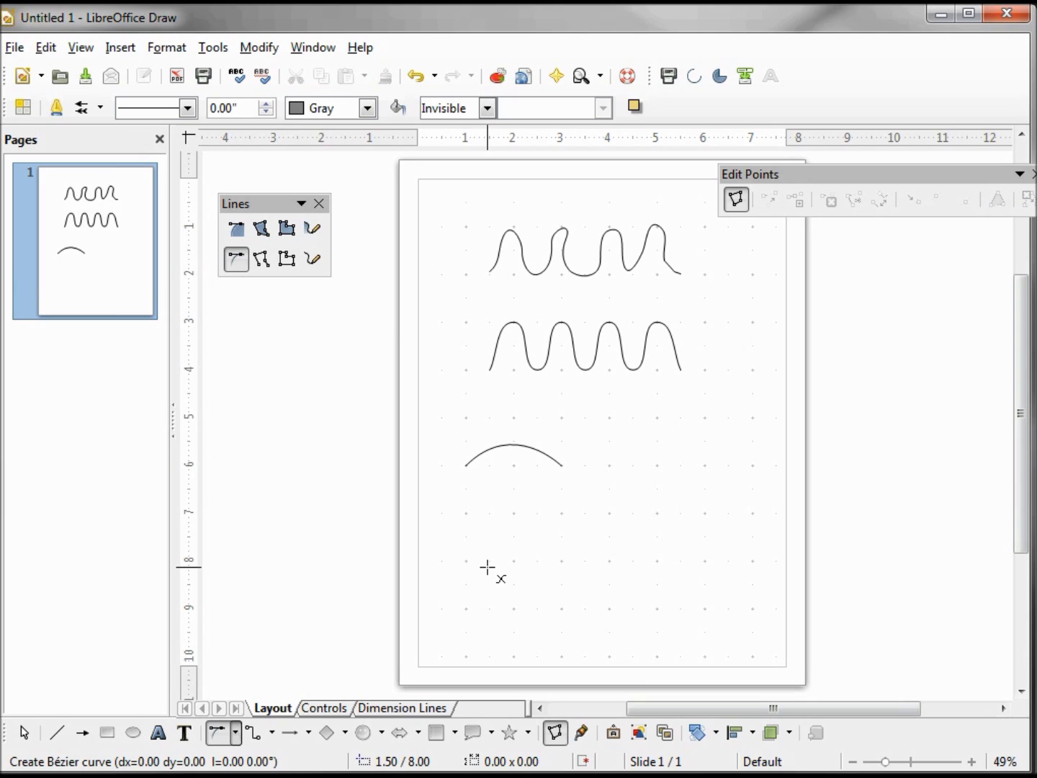
pyautogui.moveTo(486, 568); pyautogui.dragTo(508, 566)
pyautogui.moveTo(513, 515); pyautogui.dragTo(514, 513)
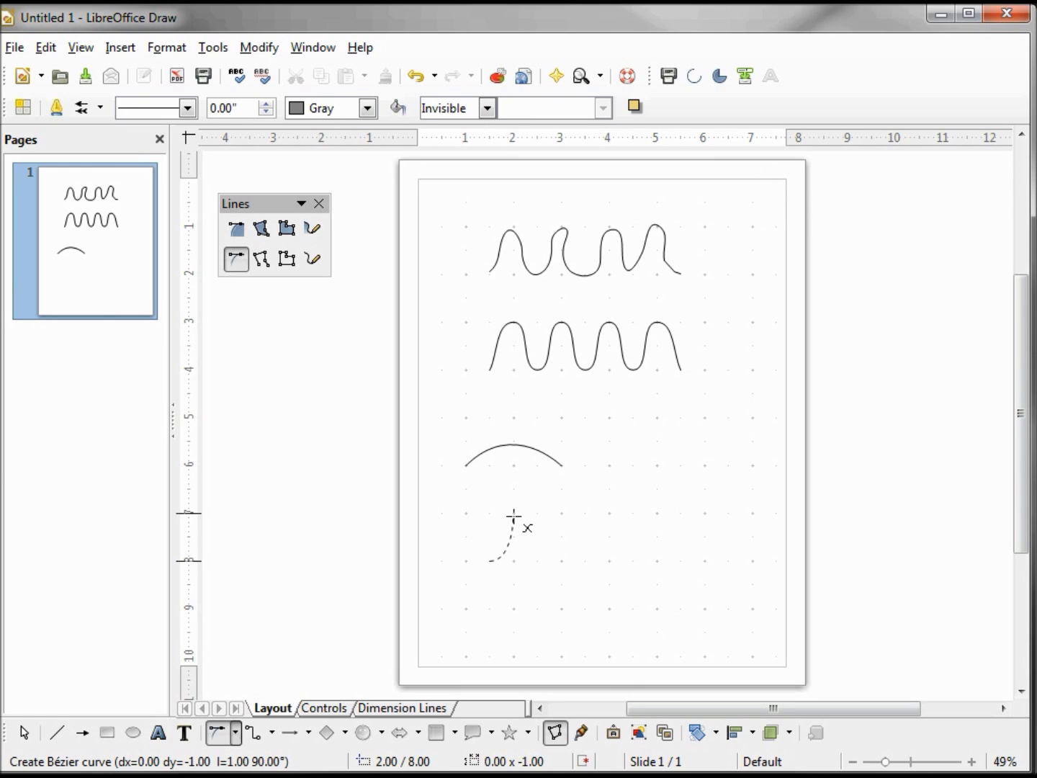
pyautogui.moveTo(513, 514); pyautogui.dragTo(491, 515)
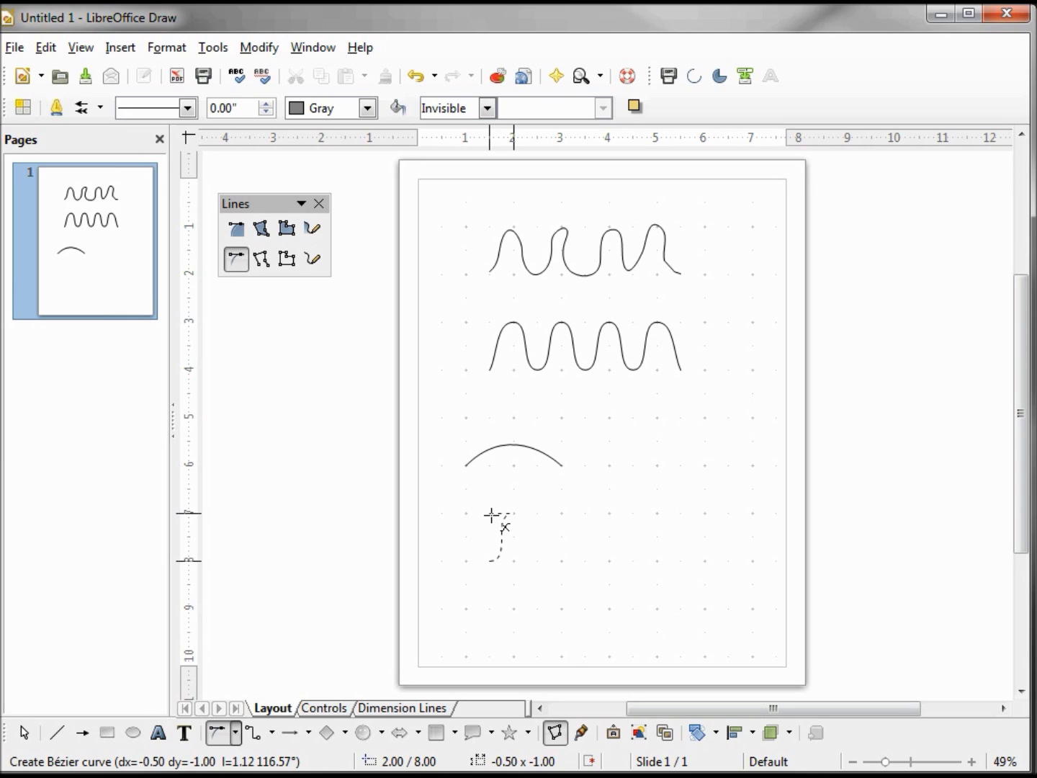
pyautogui.moveTo(491, 515); pyautogui.dragTo(530, 561)
pyautogui.click(529, 561)
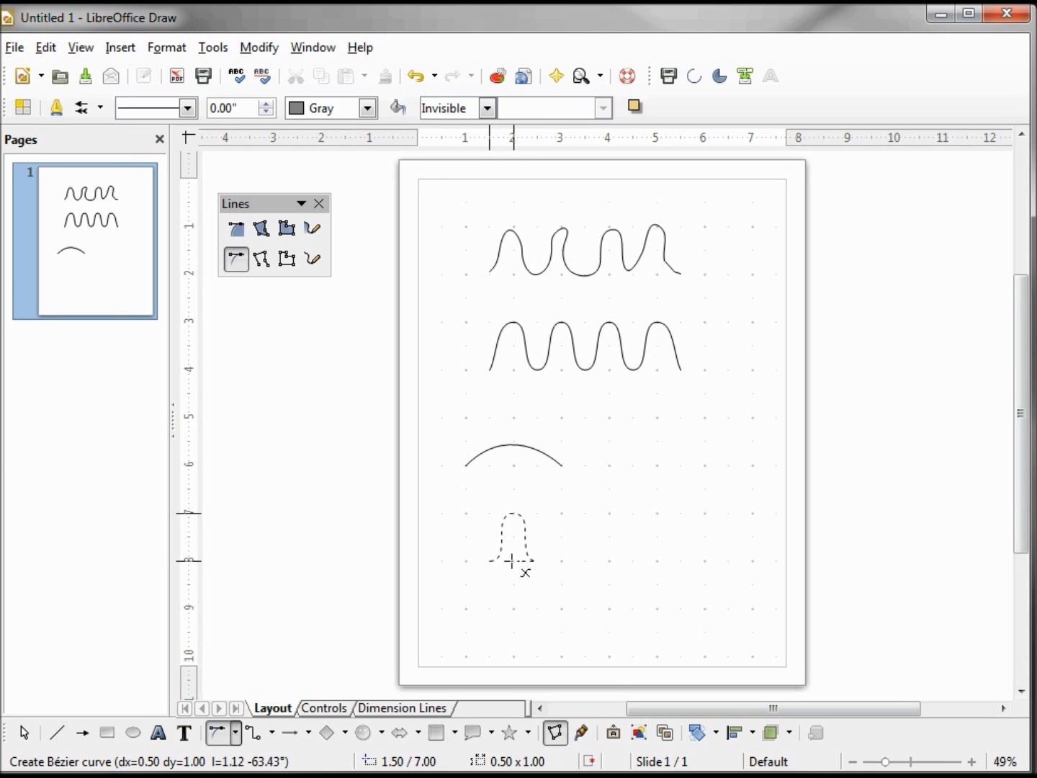
pyautogui.click(513, 561)
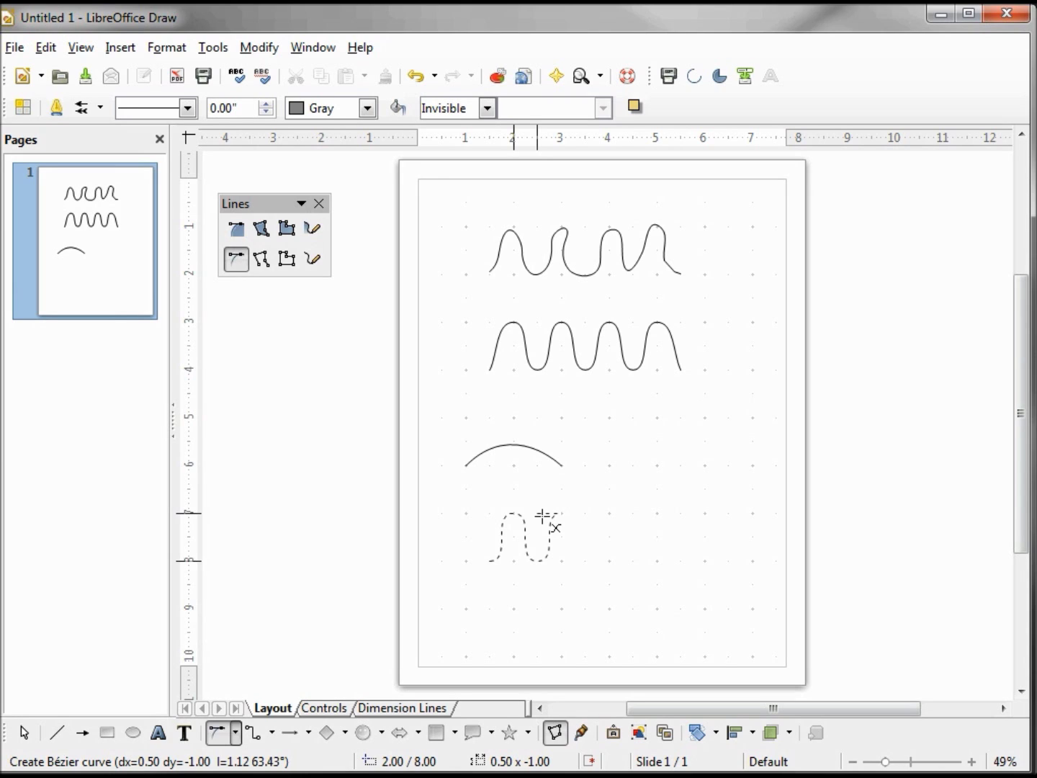
# Continue the Bézier wave with three more matching humps and end it at the baseline, 4.00 × 1.00 inches overall.
pyautogui.click(542, 516)
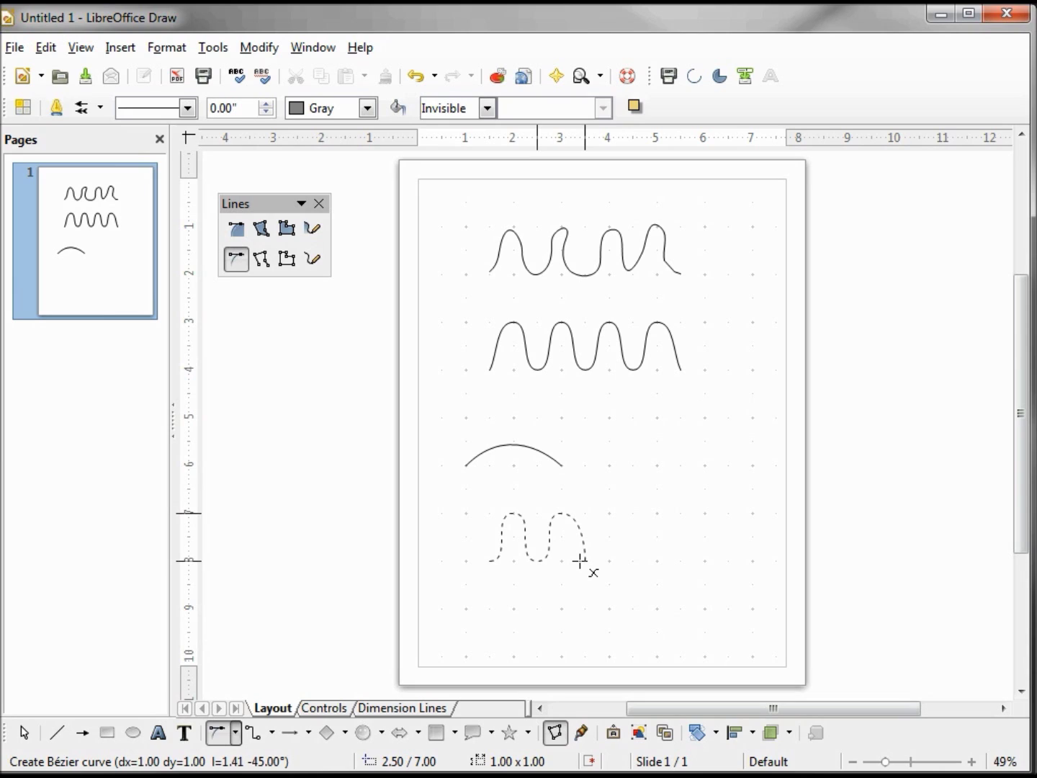
pyautogui.moveTo(581, 561); pyautogui.dragTo(559, 563)
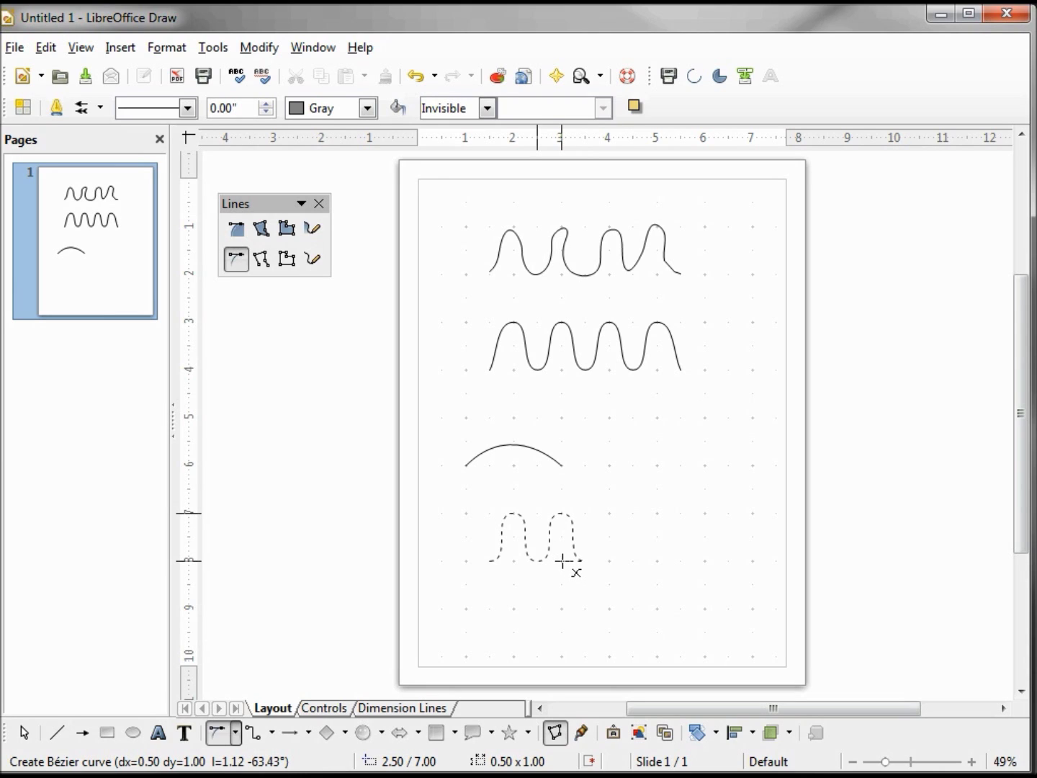
pyautogui.click(564, 561)
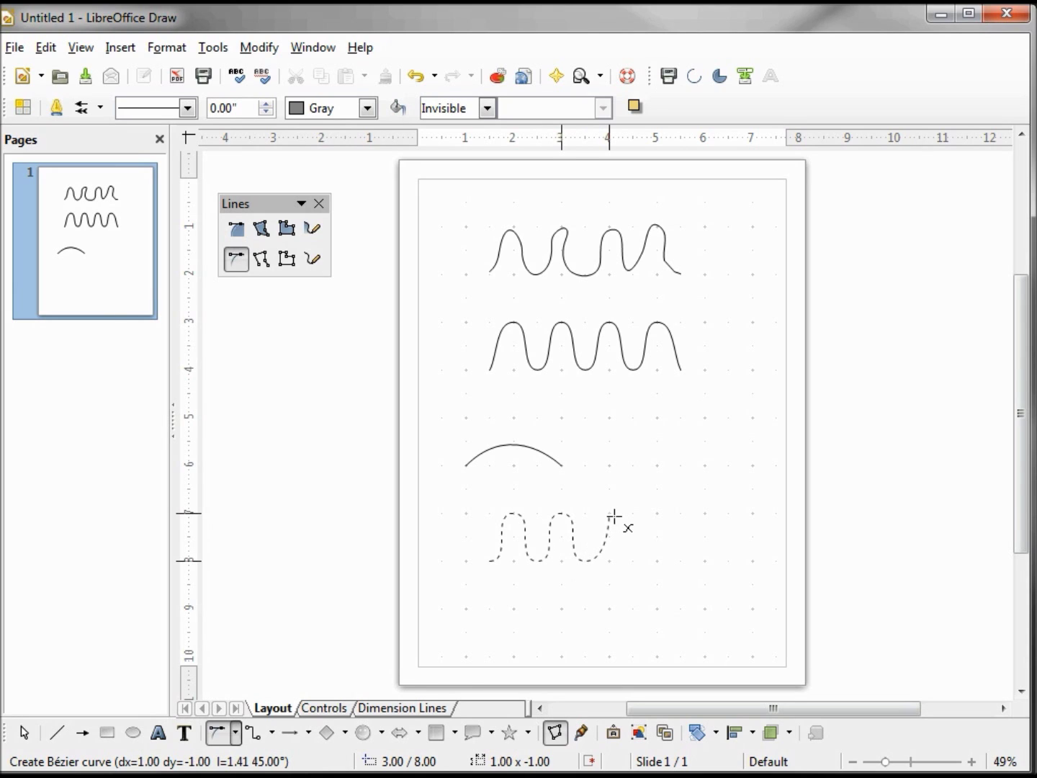
pyautogui.moveTo(613, 516); pyautogui.dragTo(585, 512)
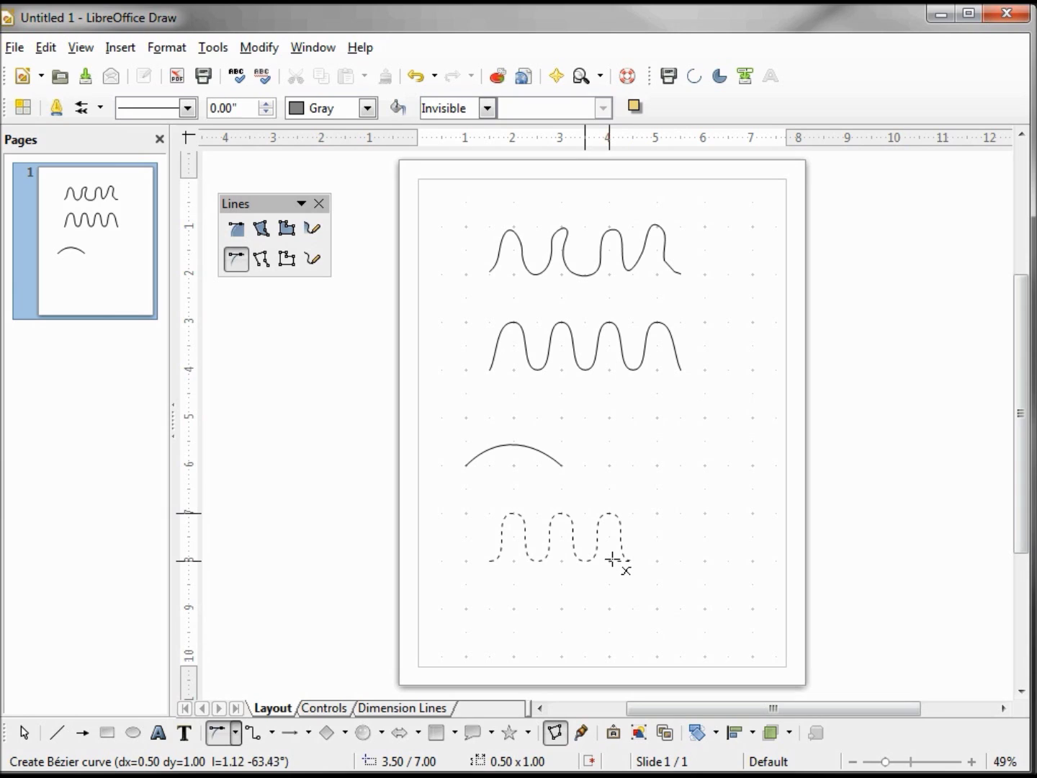
pyautogui.click(612, 559)
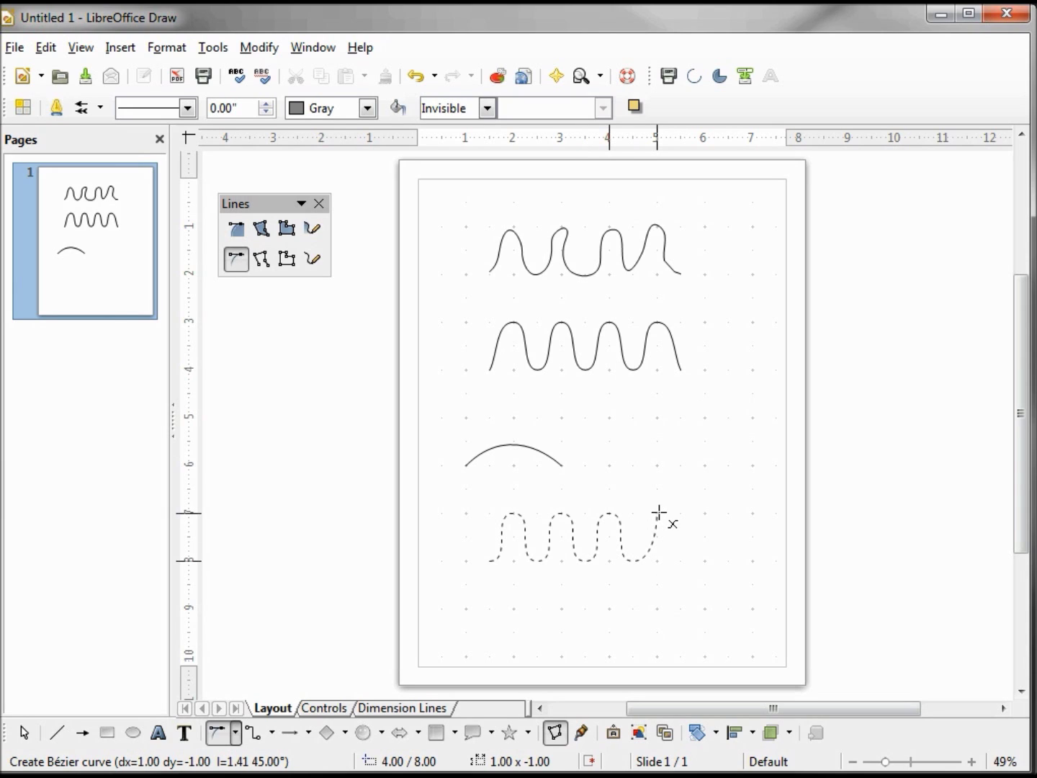
pyautogui.click(639, 512)
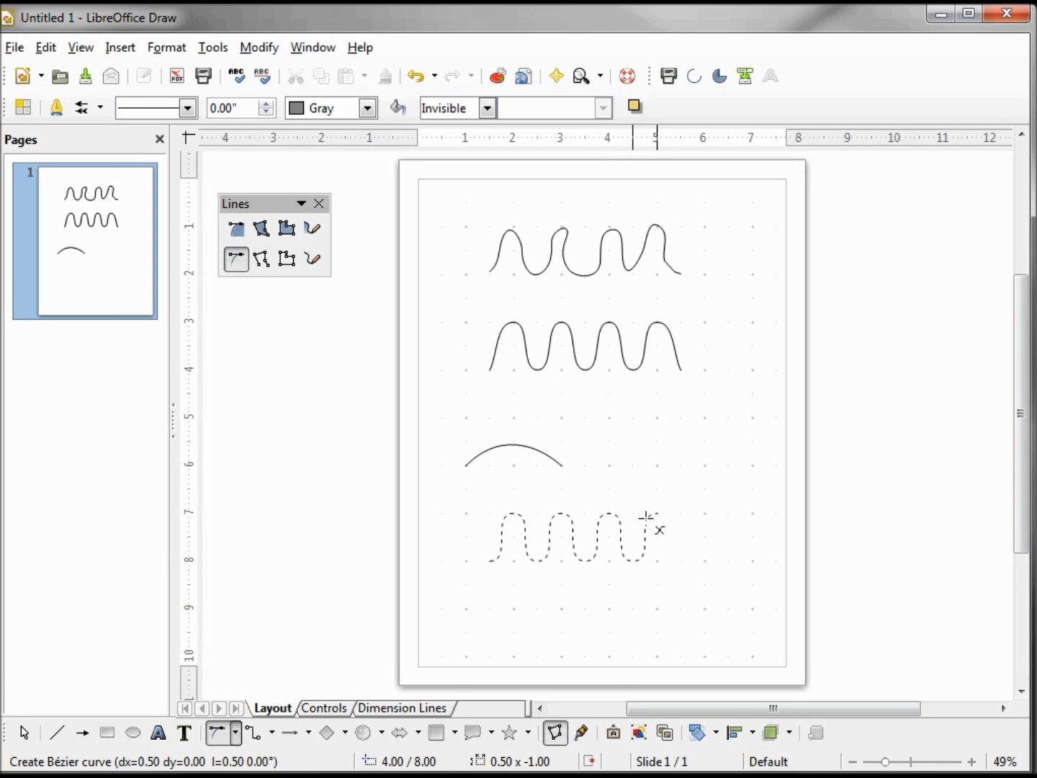
pyautogui.doubleClick(677, 561)
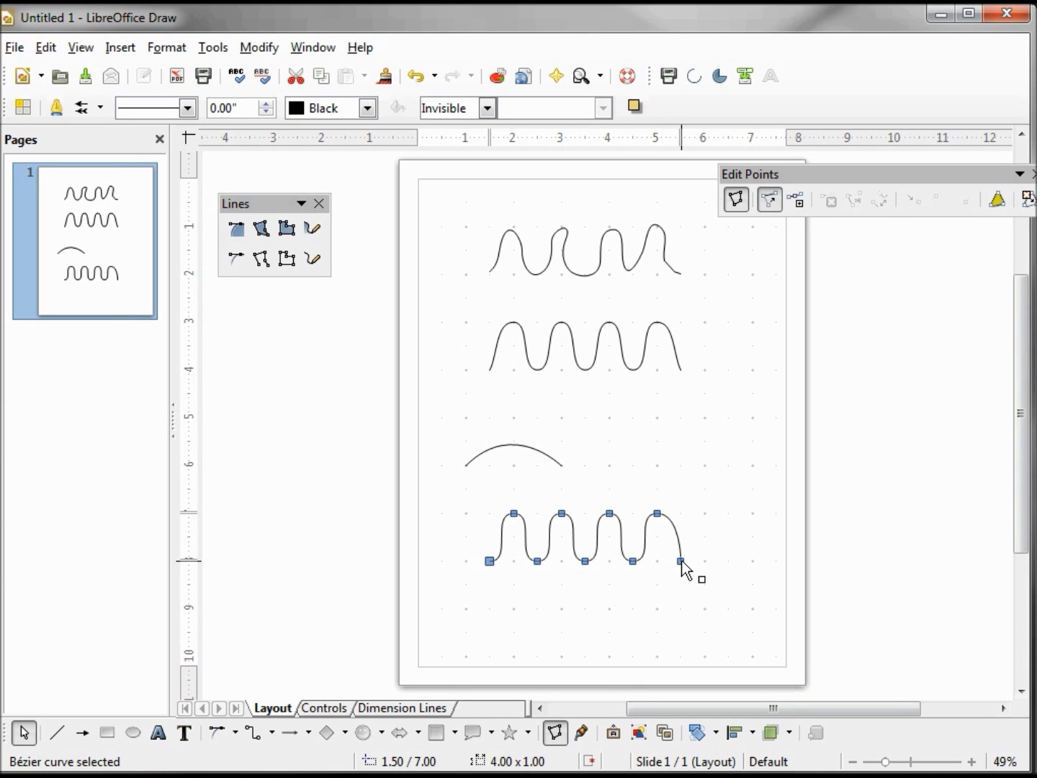
# Pull a horizontal control handle half an inch inward from the wave's end point to match its last segment to the others.
pyautogui.click(681, 561)
pyautogui.moveTo(681, 562); pyautogui.dragTo(664, 562)
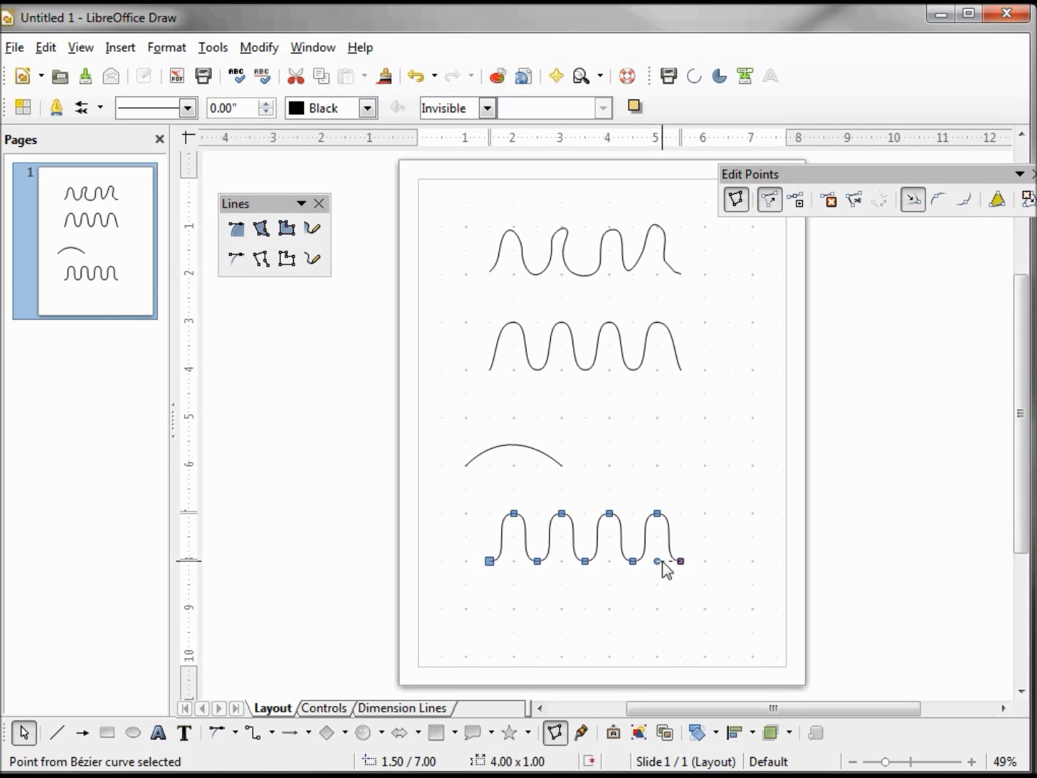
pyautogui.moveTo(473, 491); pyautogui.dragTo(702, 556)
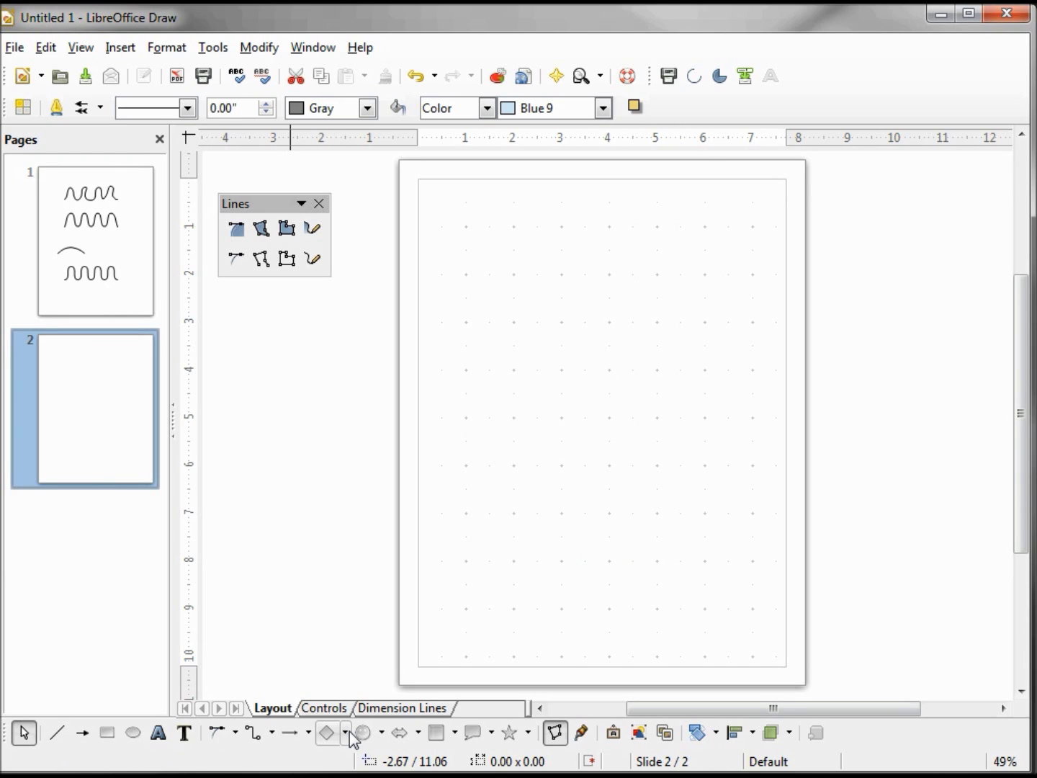
# Draw a 2.00 × 1.00 inch rectangle at 3.00 / 2.00 and a 1.50-inch circle at 1.00 / 4.50 on page 2.
pyautogui.click(346, 732)
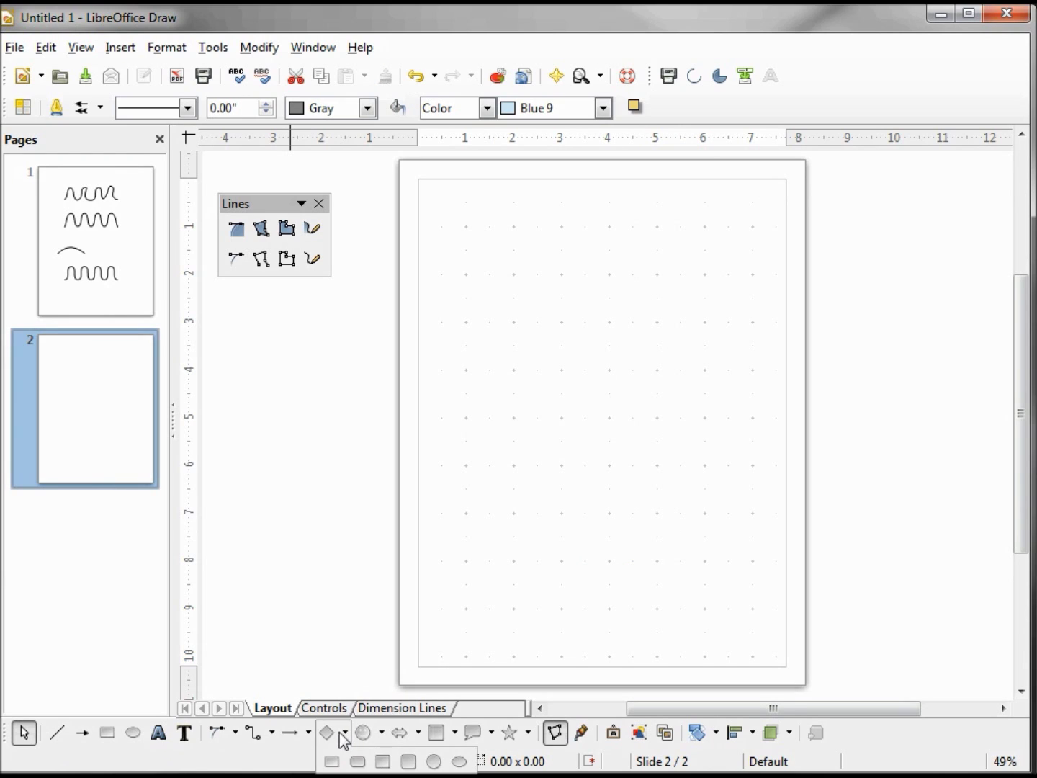
pyautogui.moveTo(359, 745); pyautogui.dragTo(276, 440)
pyautogui.click(215, 345)
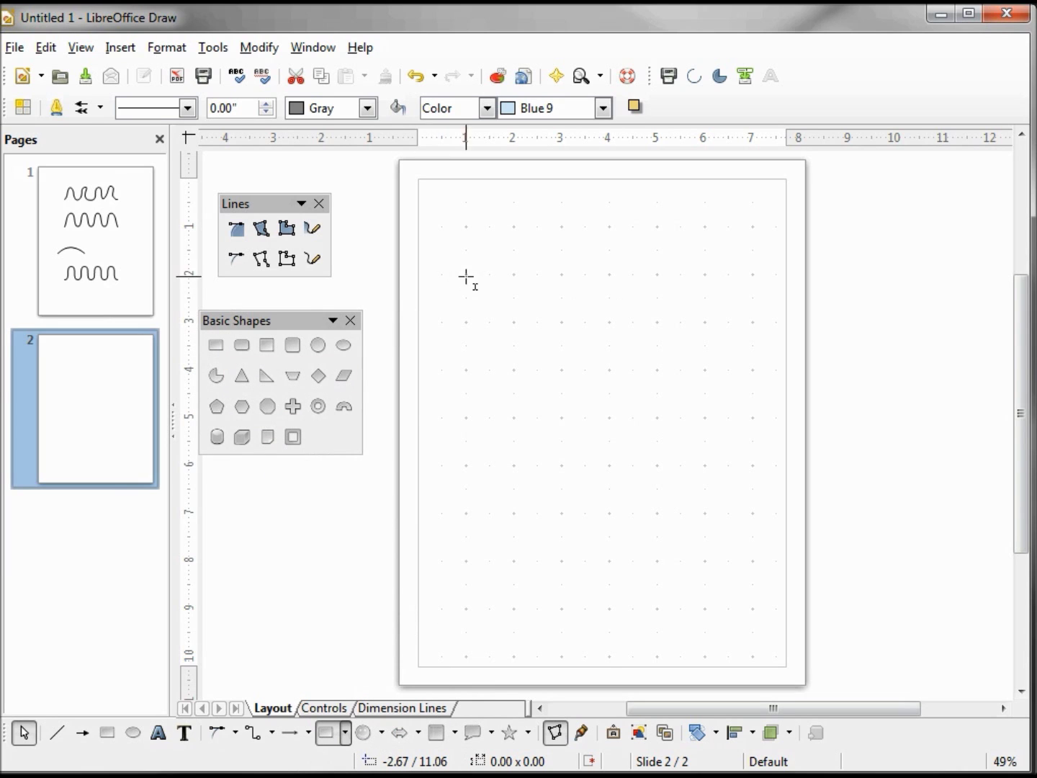
pyautogui.moveTo(559, 307); pyautogui.dragTo(656, 333)
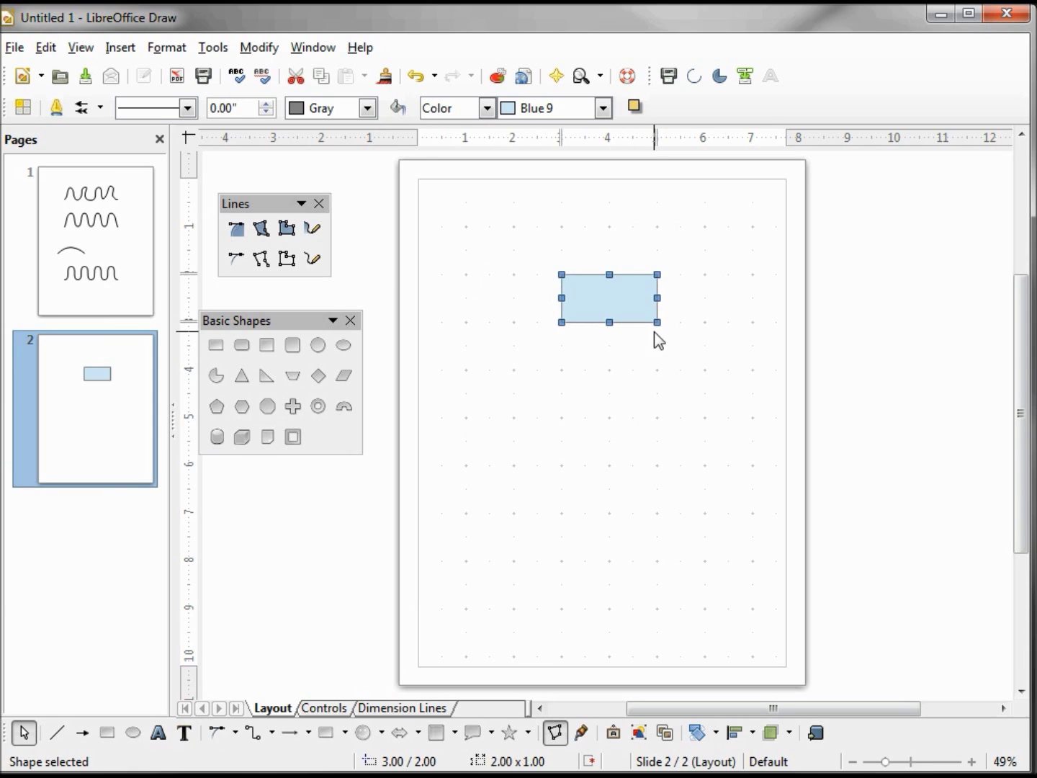
pyautogui.click(319, 347)
pyautogui.moveTo(465, 393); pyautogui.dragTo(538, 466)
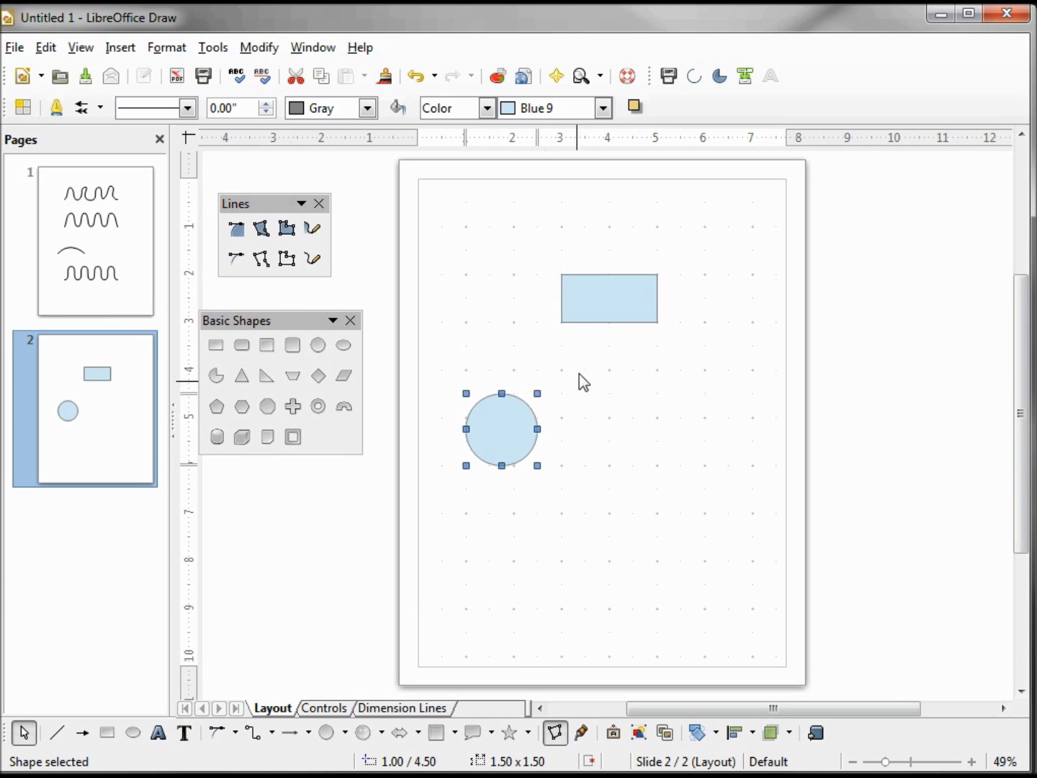
# Copy the rectangle 5 inches straight down and the circle 4.5 inches to the right.
pyautogui.click(604, 314)
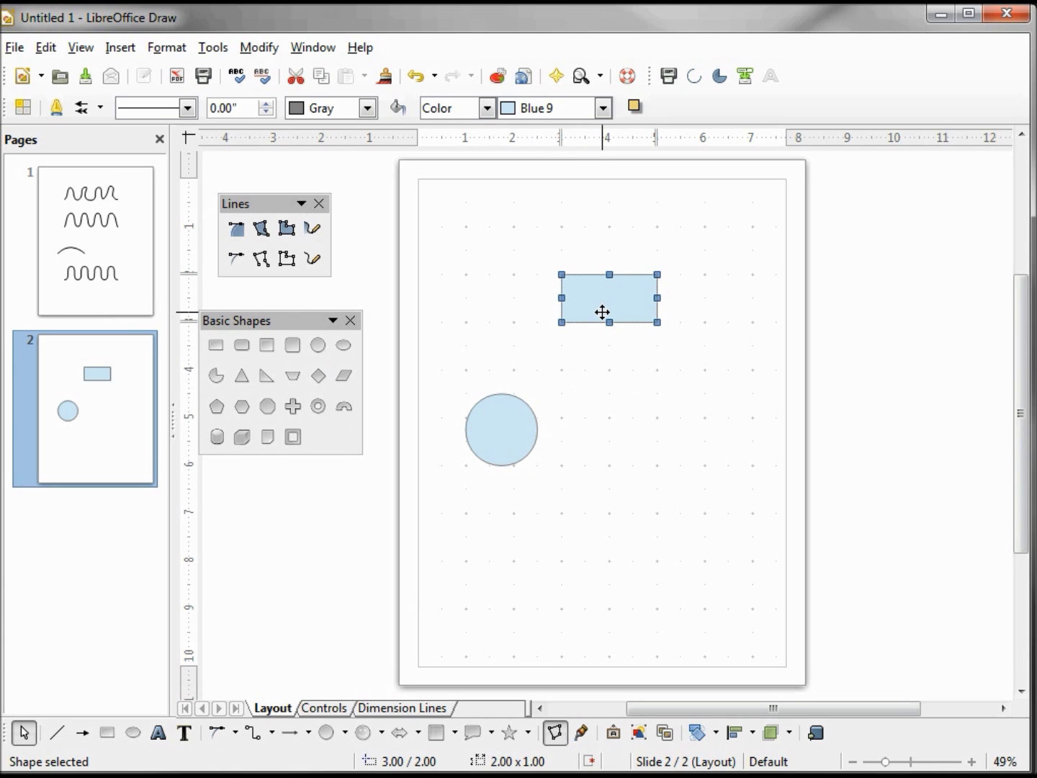
pyautogui.moveTo(608, 305); pyautogui.dragTo(620, 520)
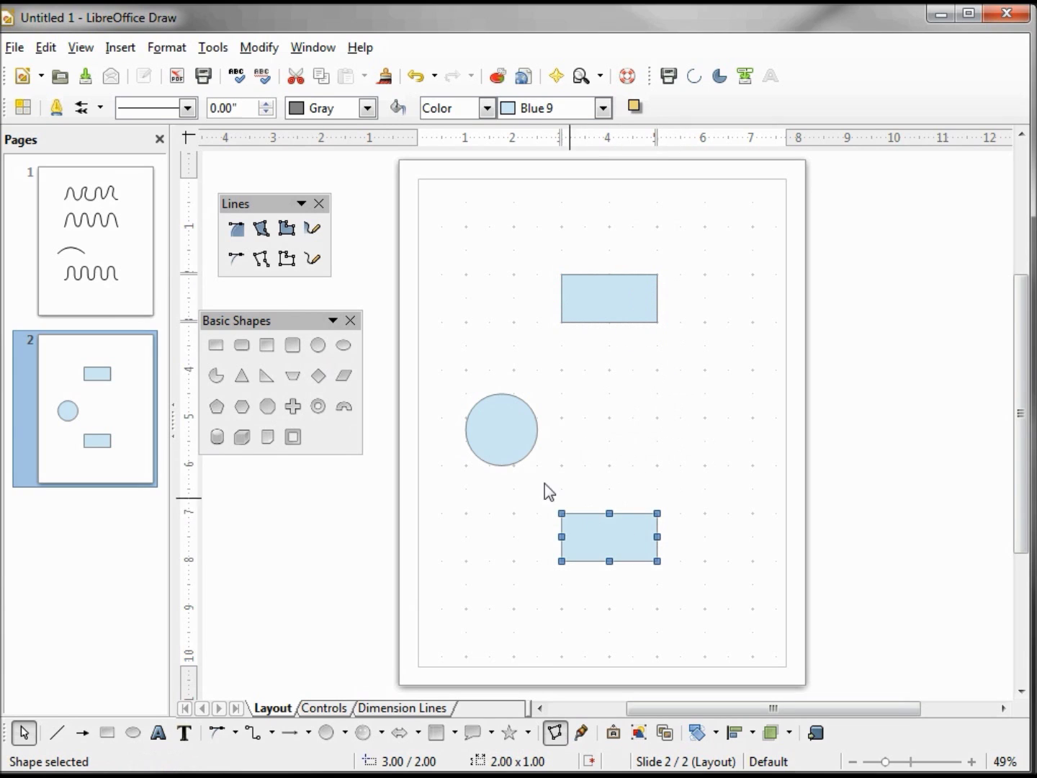
pyautogui.click(497, 432)
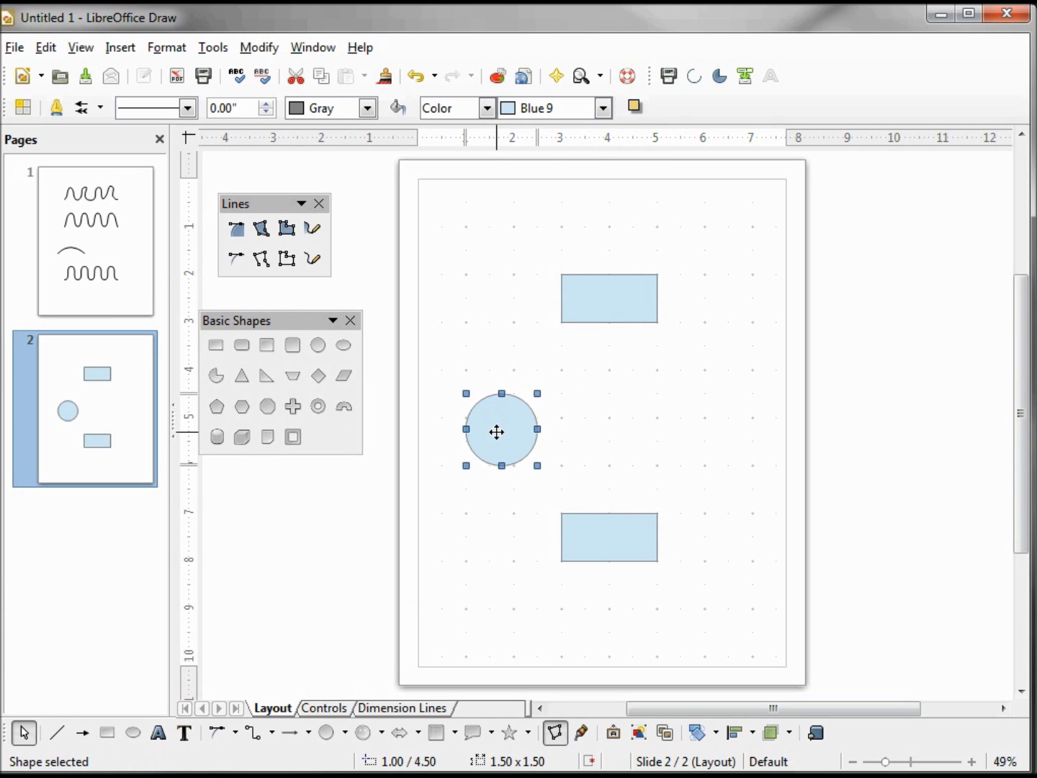
pyautogui.moveTo(498, 436); pyautogui.dragTo(706, 428)
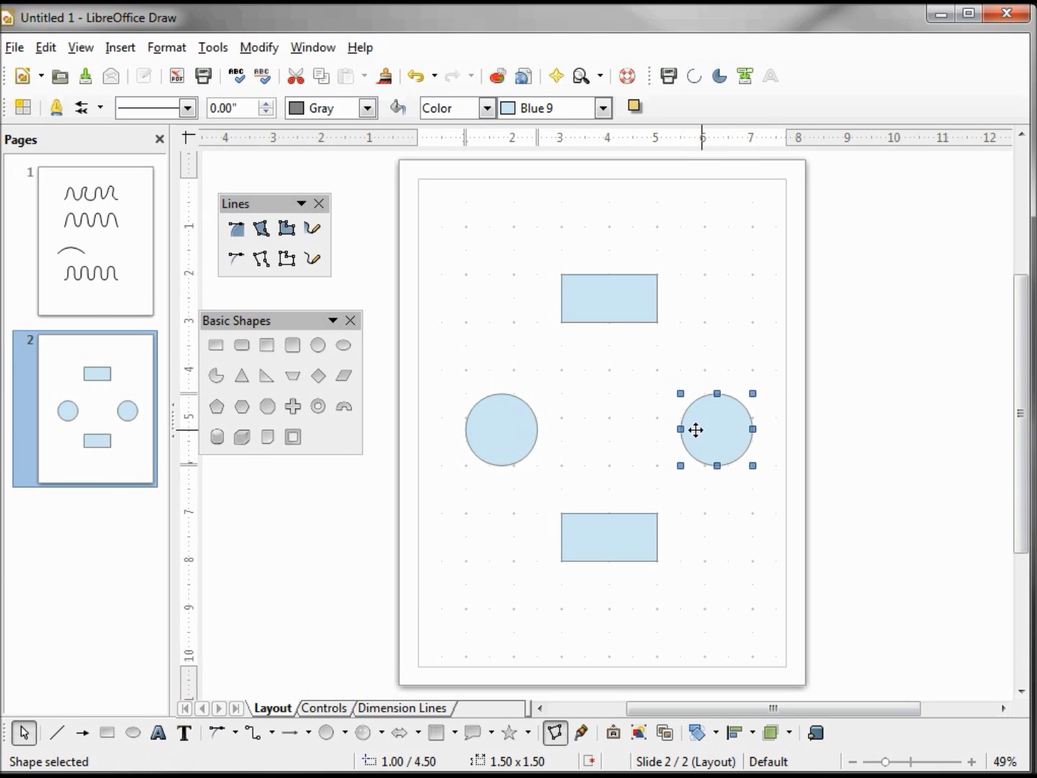
pyautogui.click(642, 437)
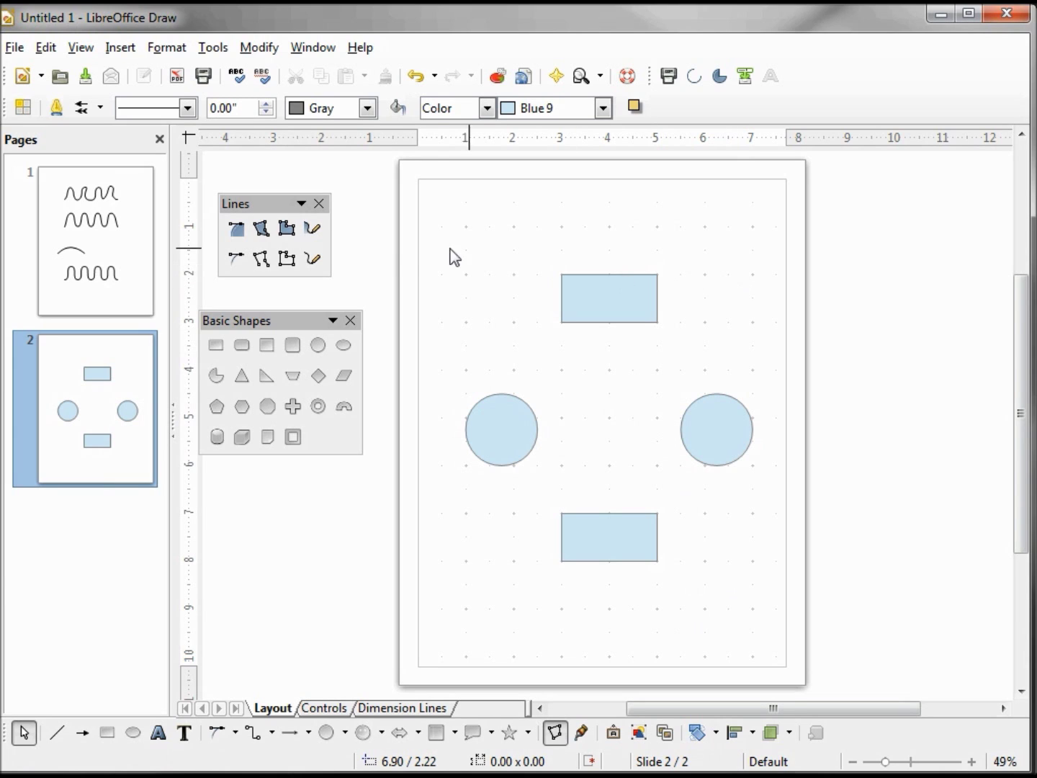
# Start a Bézier curve at 2.00 / 3.00 with its handle at 4.00 / 6.00, adding a point at 2.00 / 8.00 with its handle at 1.00 / 6.00.
pyautogui.click(234, 260)
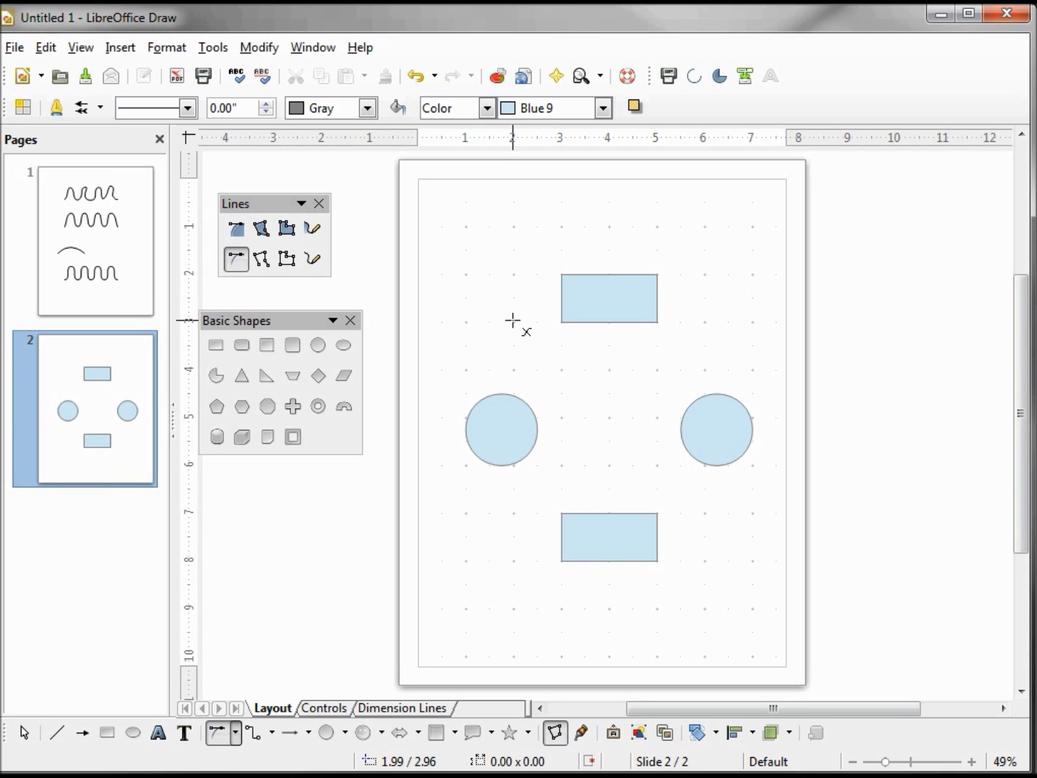
pyautogui.moveTo(513, 321); pyautogui.dragTo(612, 469)
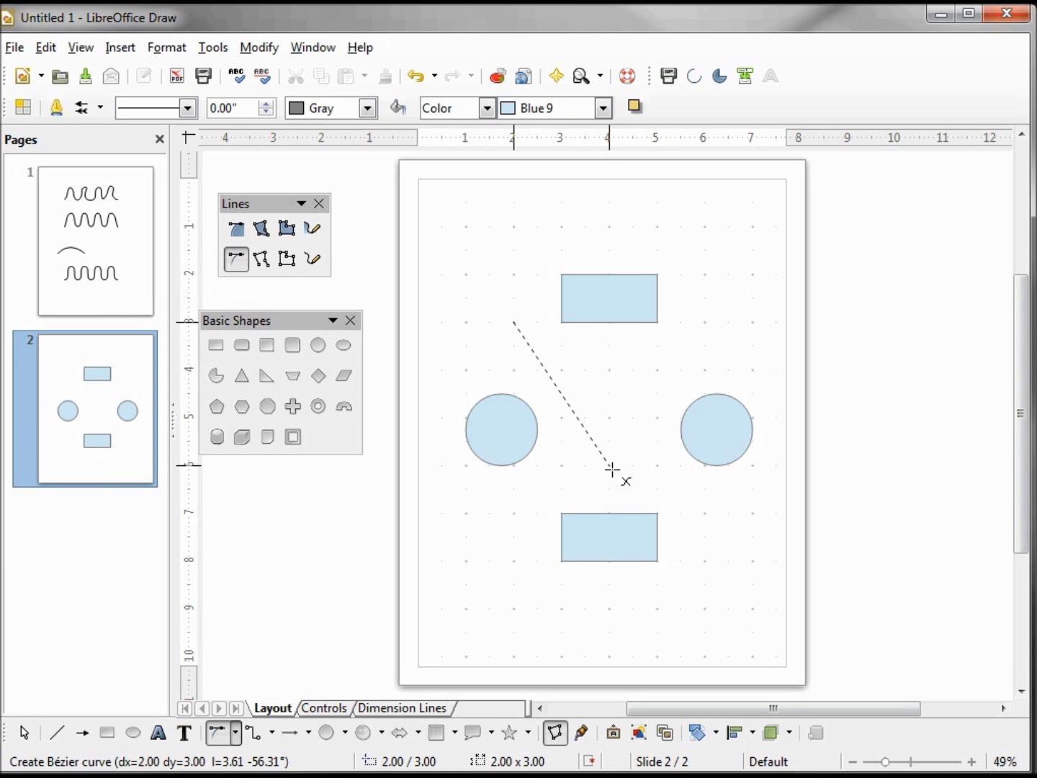
pyautogui.moveTo(612, 469); pyautogui.dragTo(613, 470)
pyautogui.moveTo(613, 470); pyautogui.dragTo(613, 469)
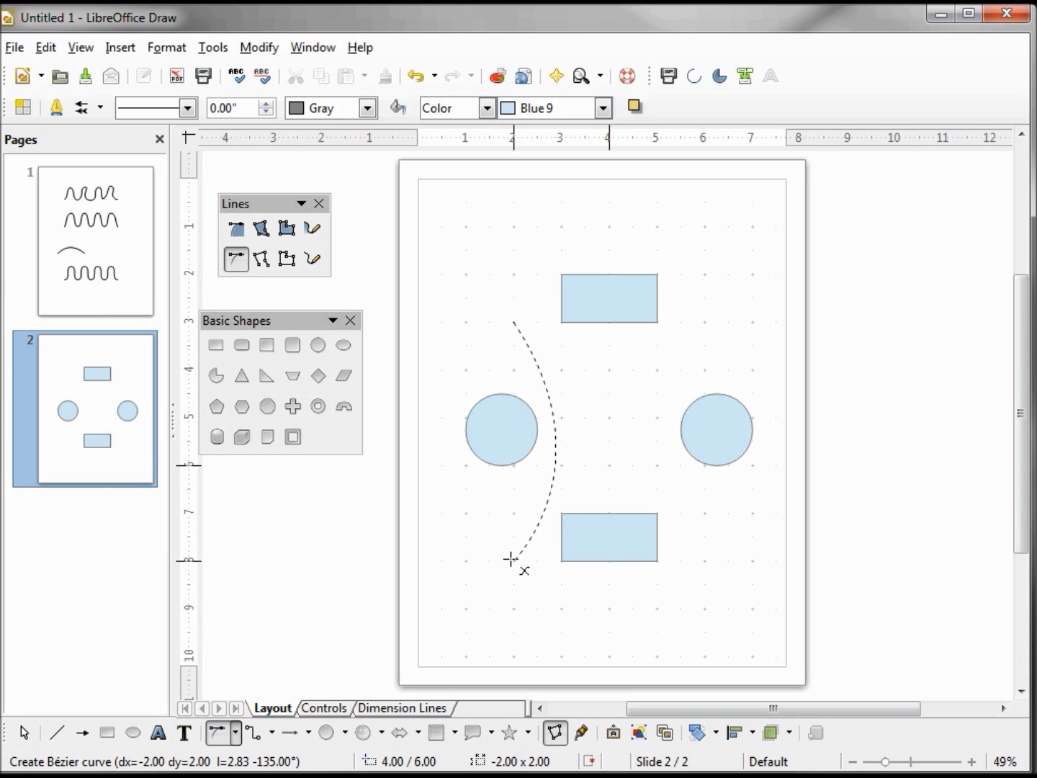
pyautogui.moveTo(510, 559); pyautogui.dragTo(467, 462)
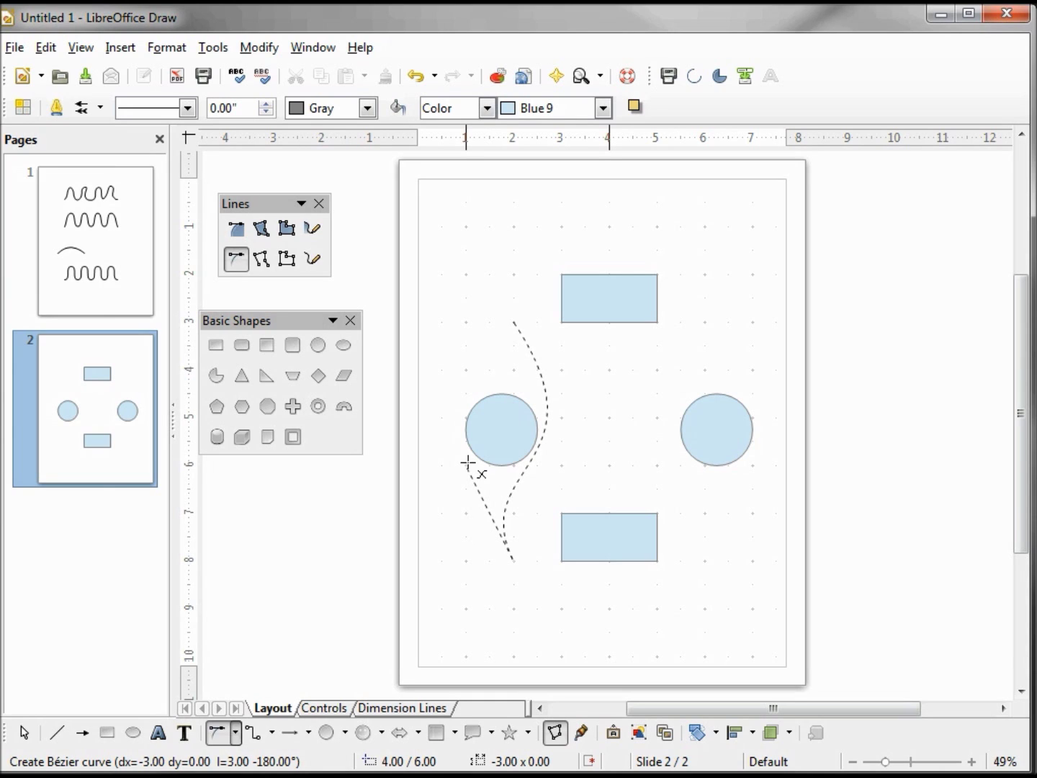
pyautogui.moveTo(468, 462); pyautogui.dragTo(468, 462)
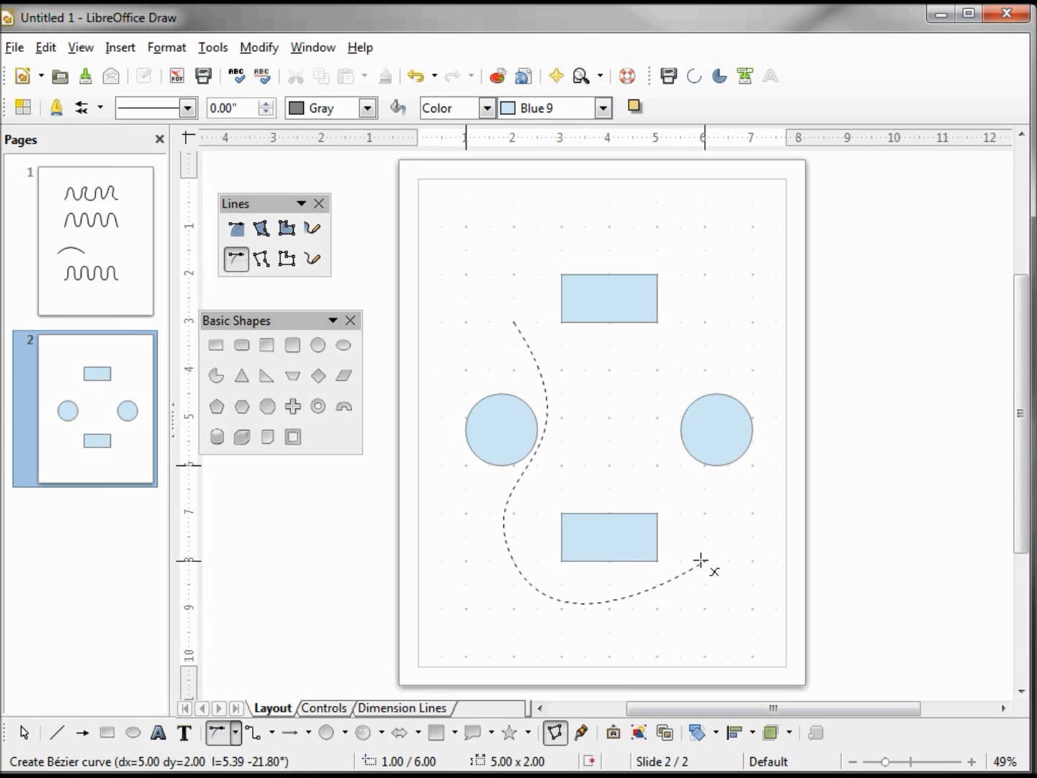
# Add a Bézier point at 6.00 / 8.00 with its handle at 5.00 / 10.00 and end the curve at 6.00 / 3.00.
pyautogui.moveTo(705, 560); pyautogui.dragTo(649, 652)
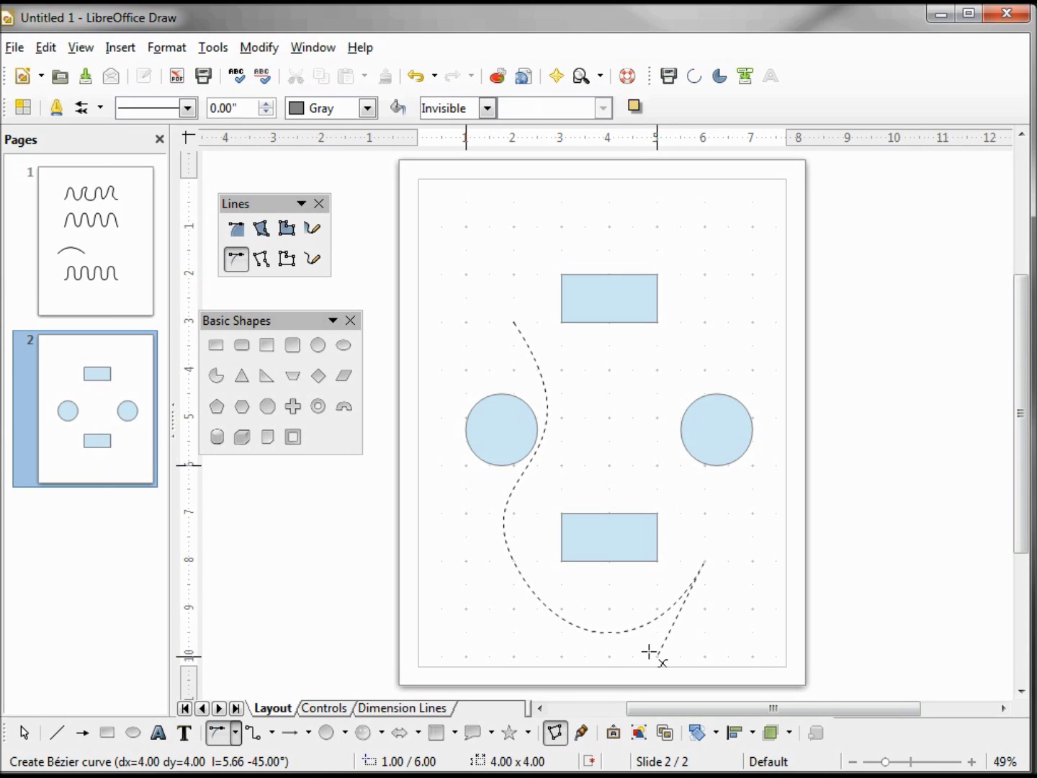
pyautogui.moveTo(649, 652); pyautogui.dragTo(651, 648)
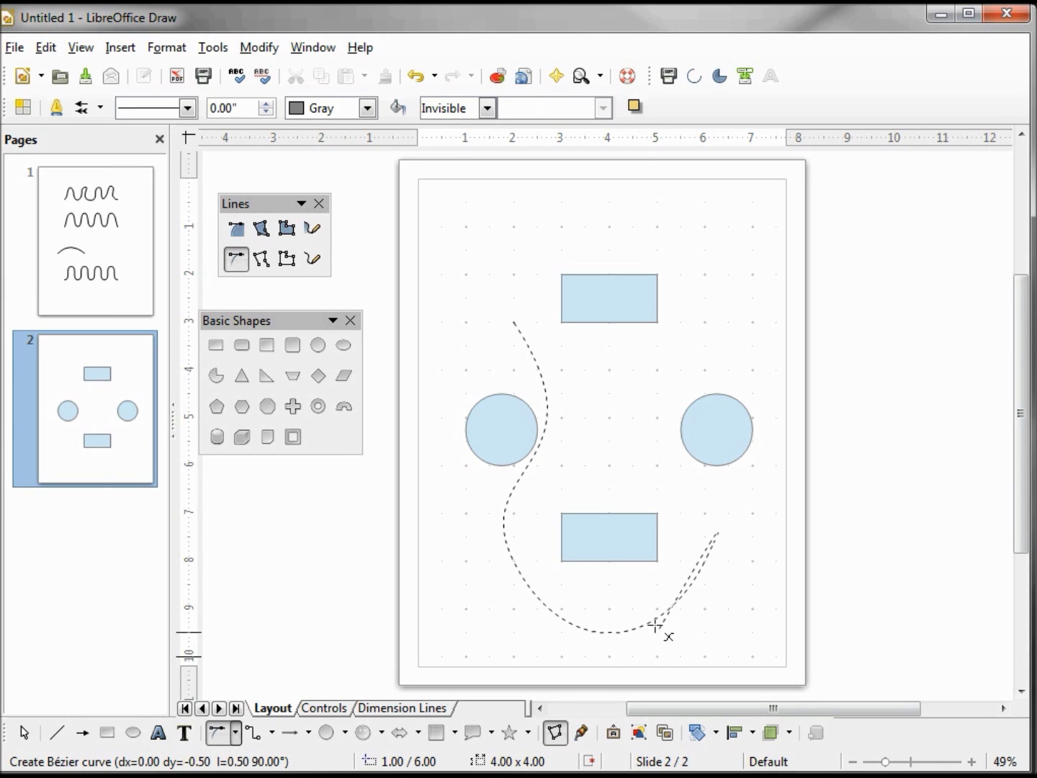
pyautogui.doubleClick(700, 321)
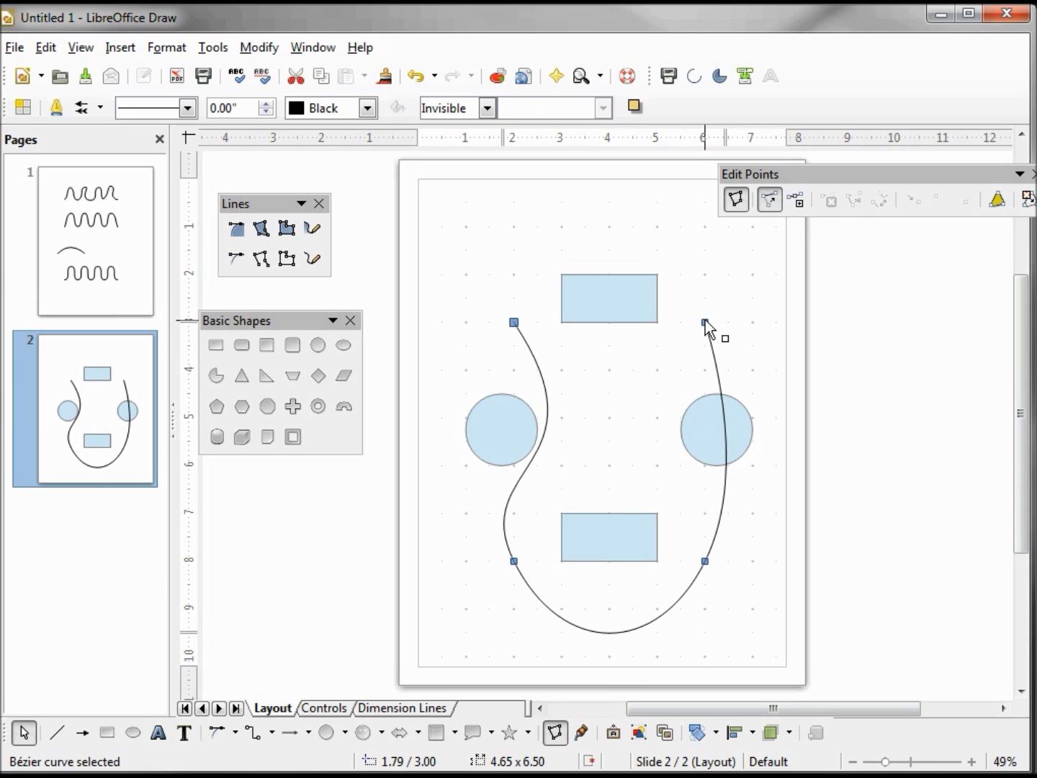
# Pull the control handle of the curve's end point at 6.00 / 3.00 inward to 4.00 / 6.00.
pyautogui.click(705, 322)
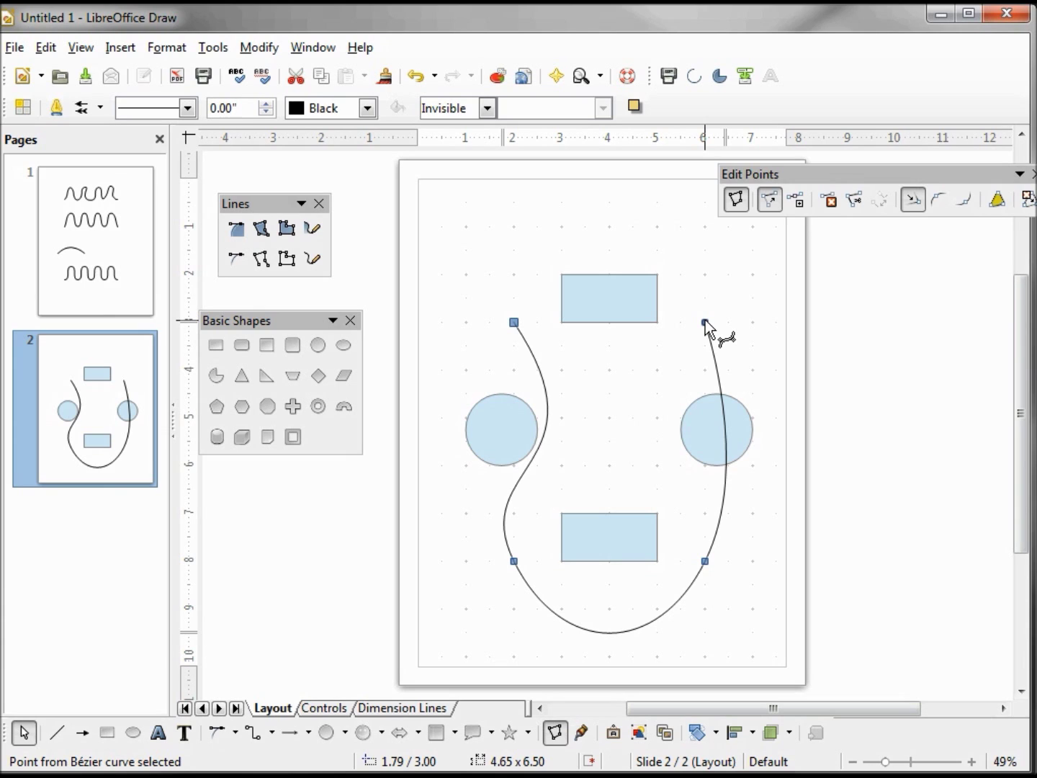
pyautogui.moveTo(706, 321); pyautogui.dragTo(609, 466)
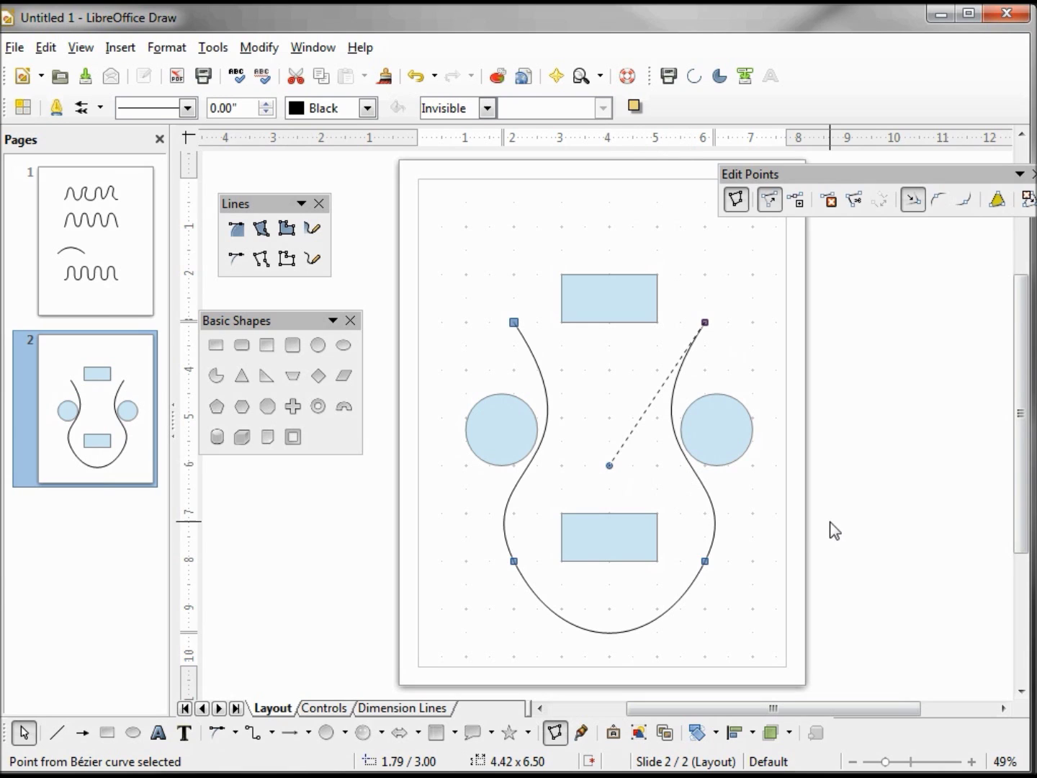
pyautogui.click(772, 532)
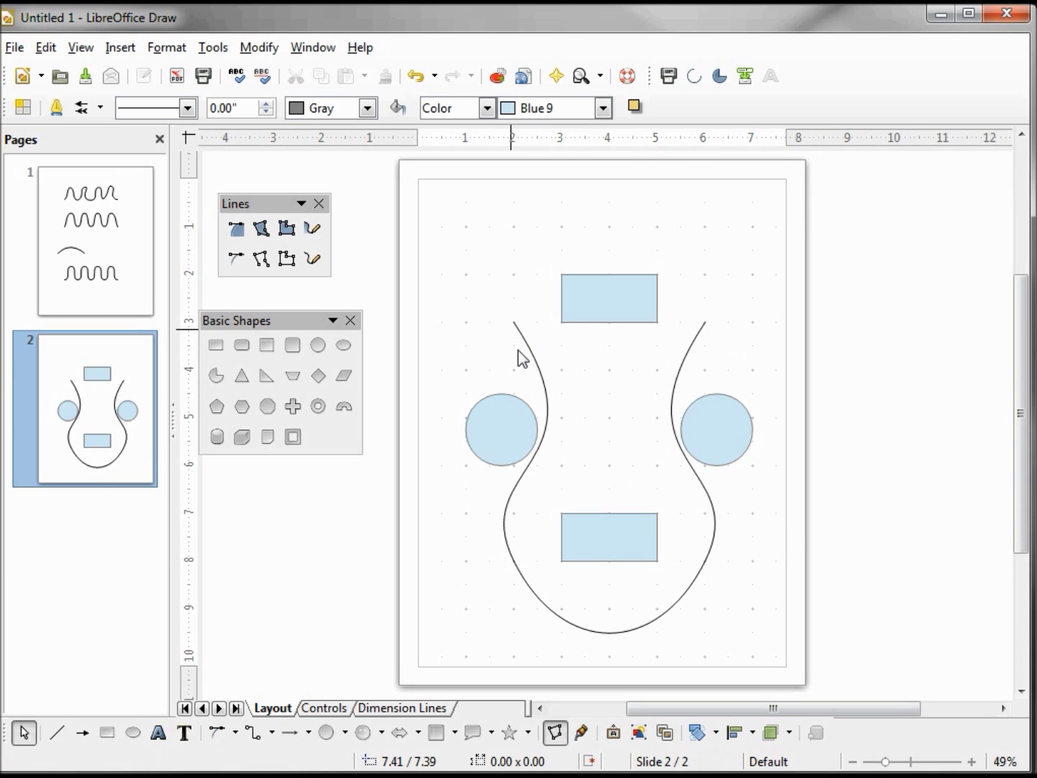
# Narrow the curve by moving the lower-right point's bottom handle to 5.50 / 10.00 and the lower-left point's top handle about 0.5 inch inward.
pyautogui.click(717, 528)
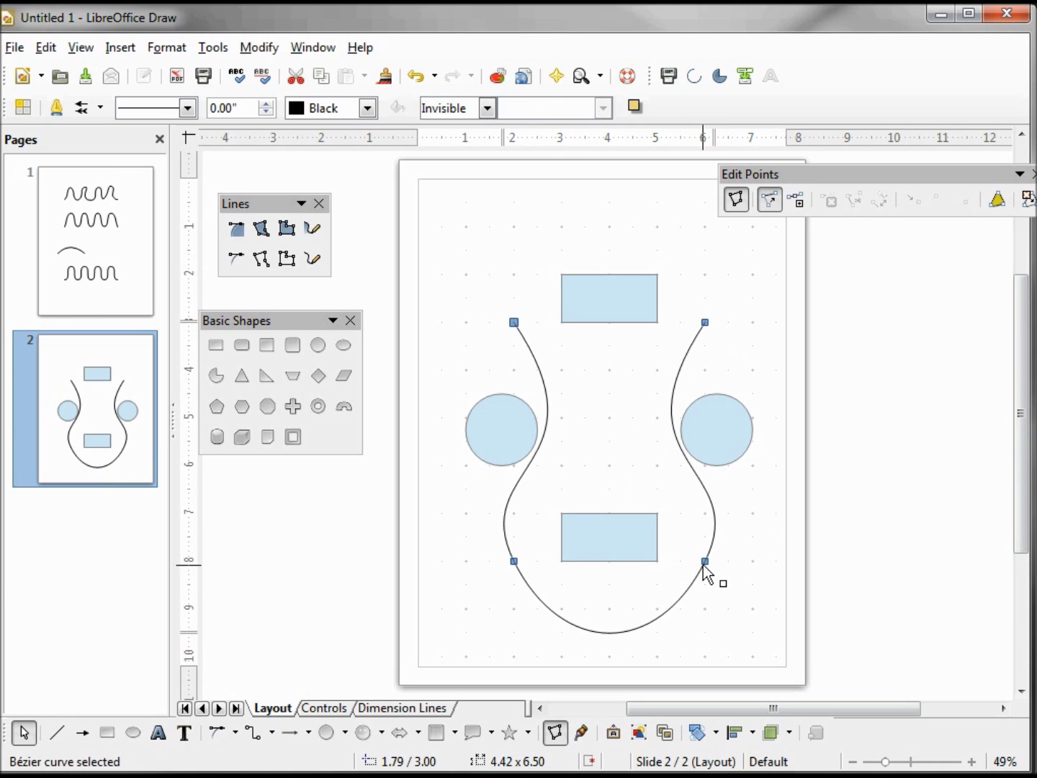
pyautogui.click(704, 561)
pyautogui.moveTo(657, 656); pyautogui.dragTo(681, 657)
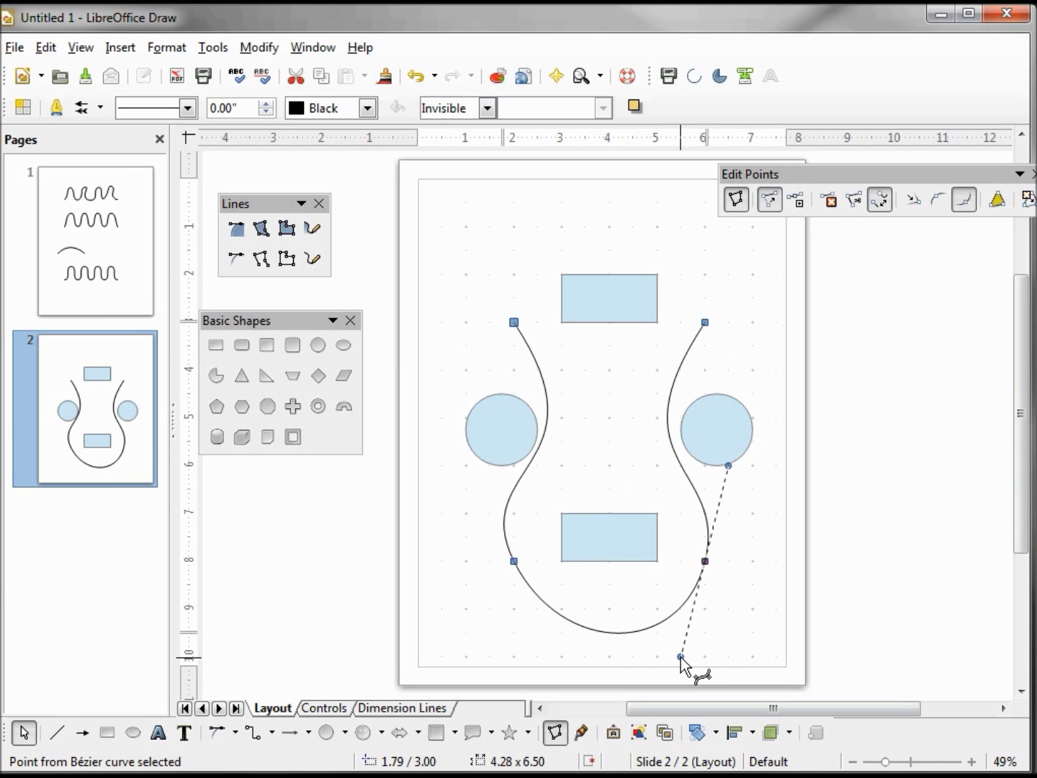
pyautogui.click(515, 562)
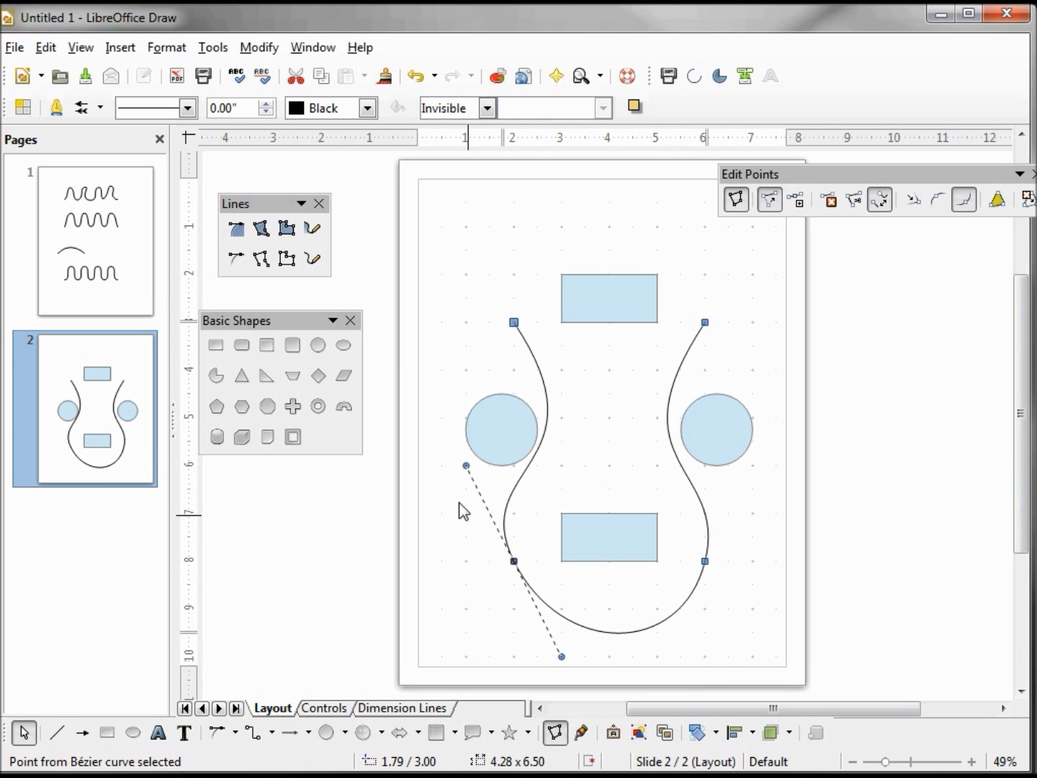
pyautogui.moveTo(466, 466); pyautogui.dragTo(481, 466)
pyautogui.click(482, 464)
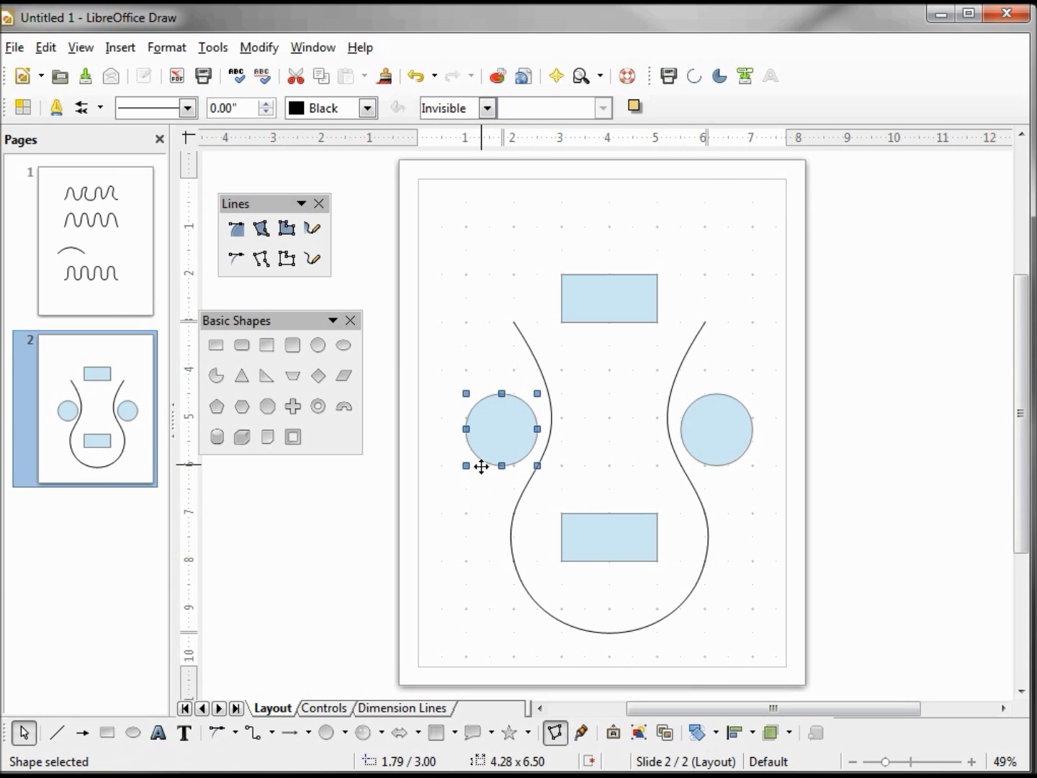
pyautogui.press('Escape')
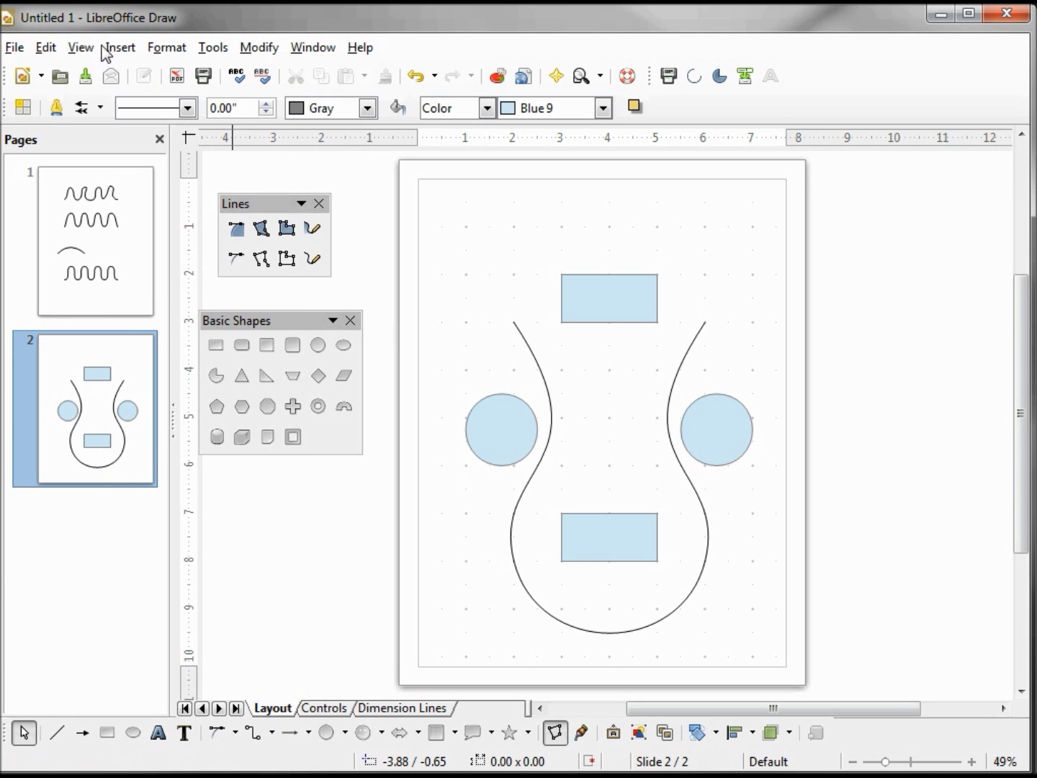
# Duplicate page 2 and delete the Bézier curve from the original page.
pyautogui.click(105, 49)
pyautogui.click(178, 101)
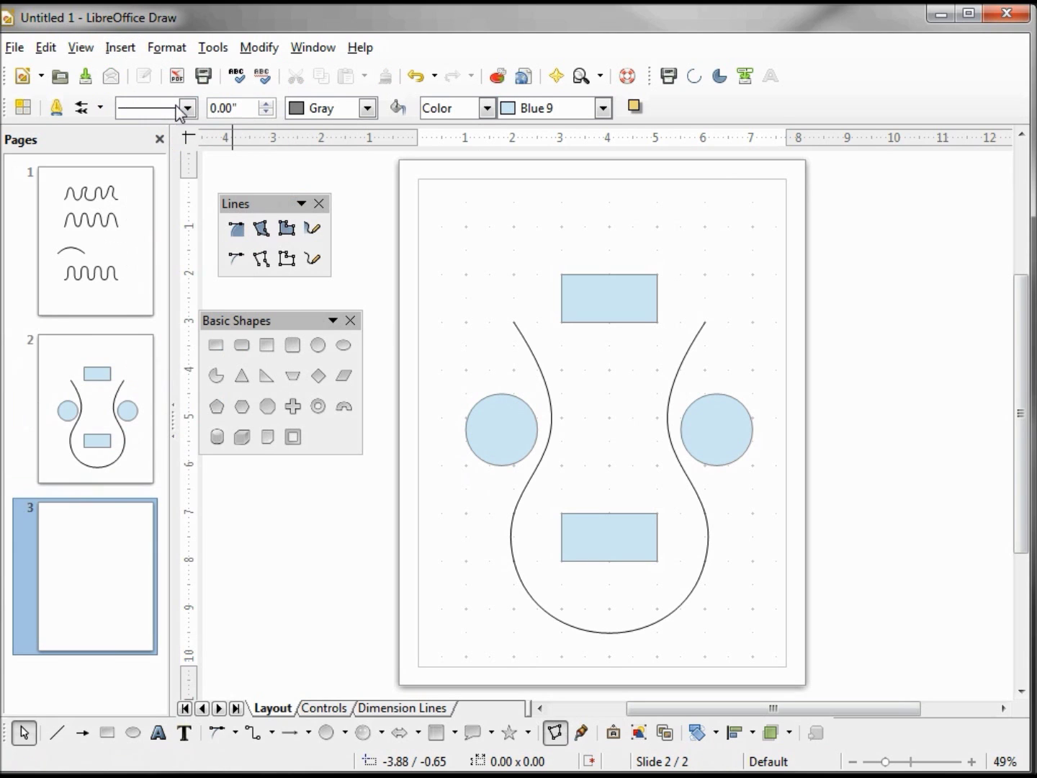
pyautogui.click(117, 468)
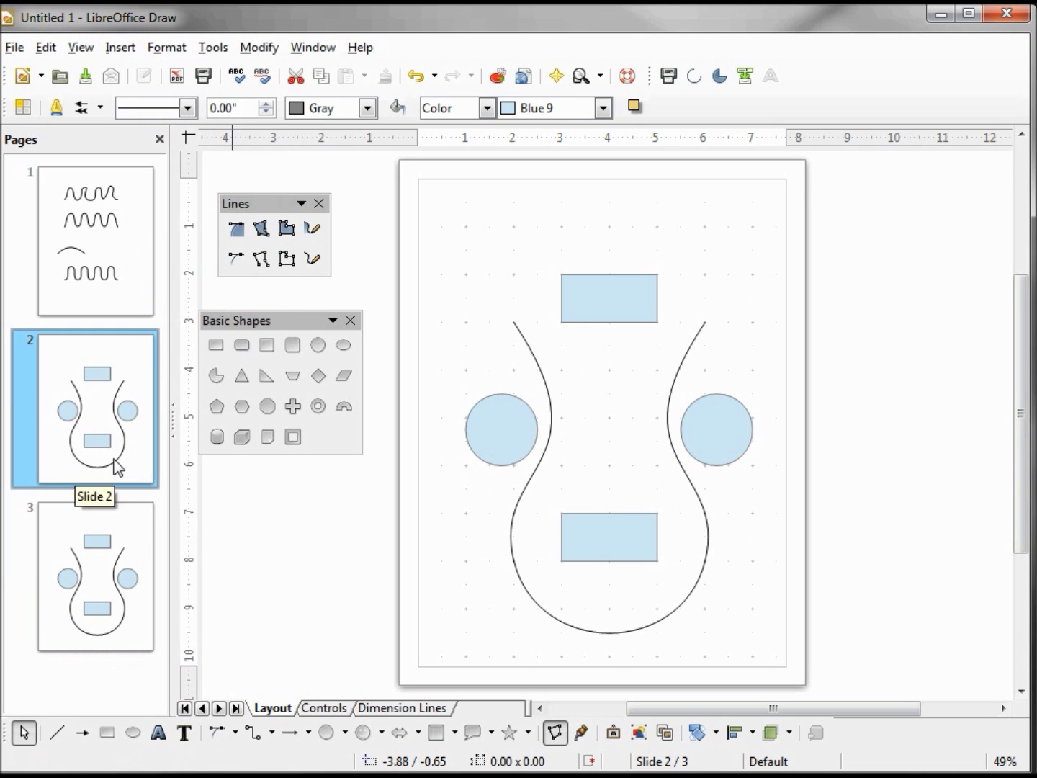
pyautogui.click(548, 454)
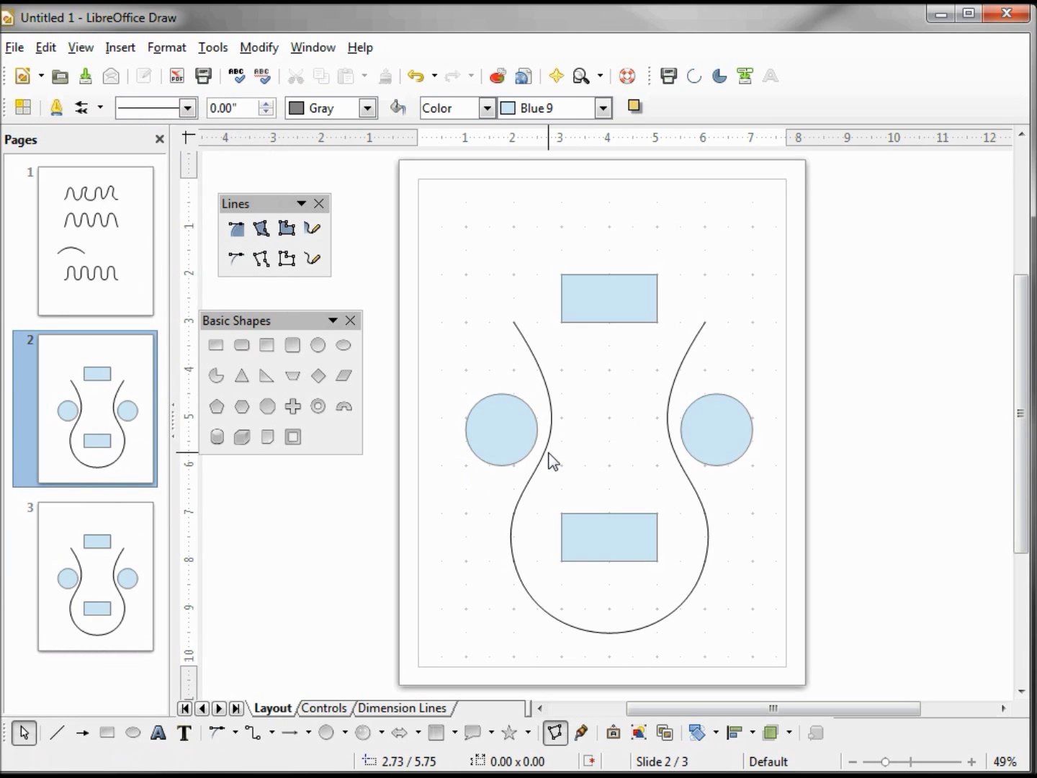
pyautogui.press('Delete')
# Draw a U-shaped polyline through 2.00 / 3.00, 2.00 / 8.00, 6.00 / 8.00 and 6.00 / 3.00 and give all four points symmetric transitions.
pyautogui.click(261, 259)
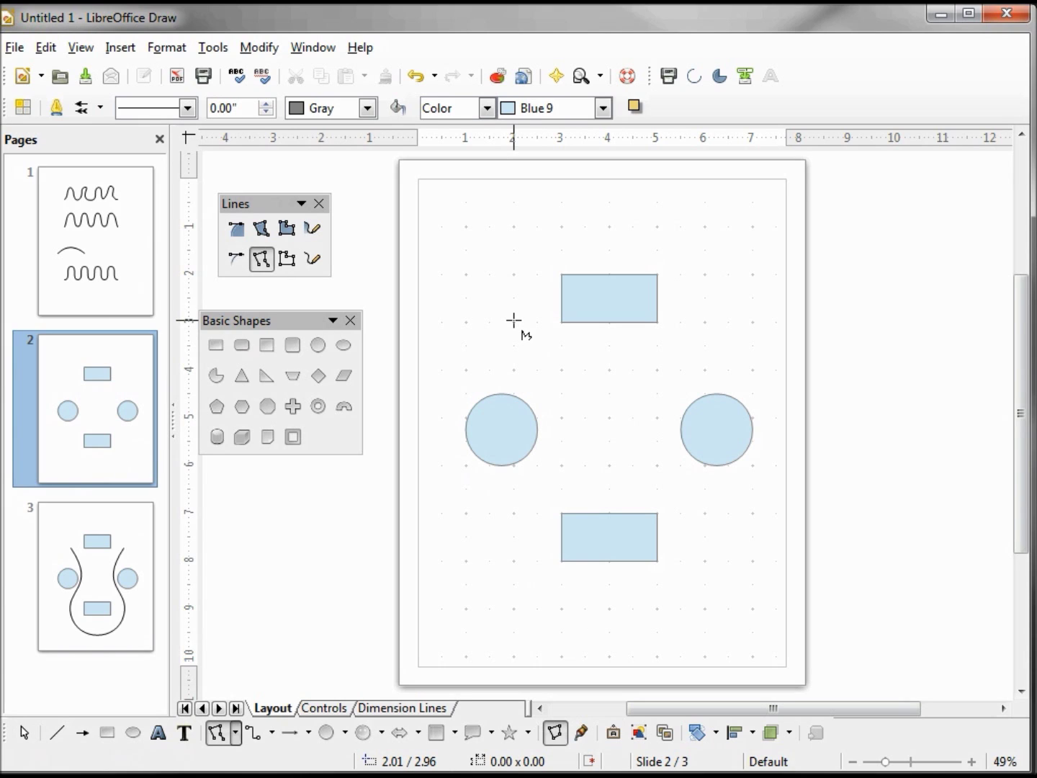
pyautogui.moveTo(513, 320); pyautogui.dragTo(541, 568)
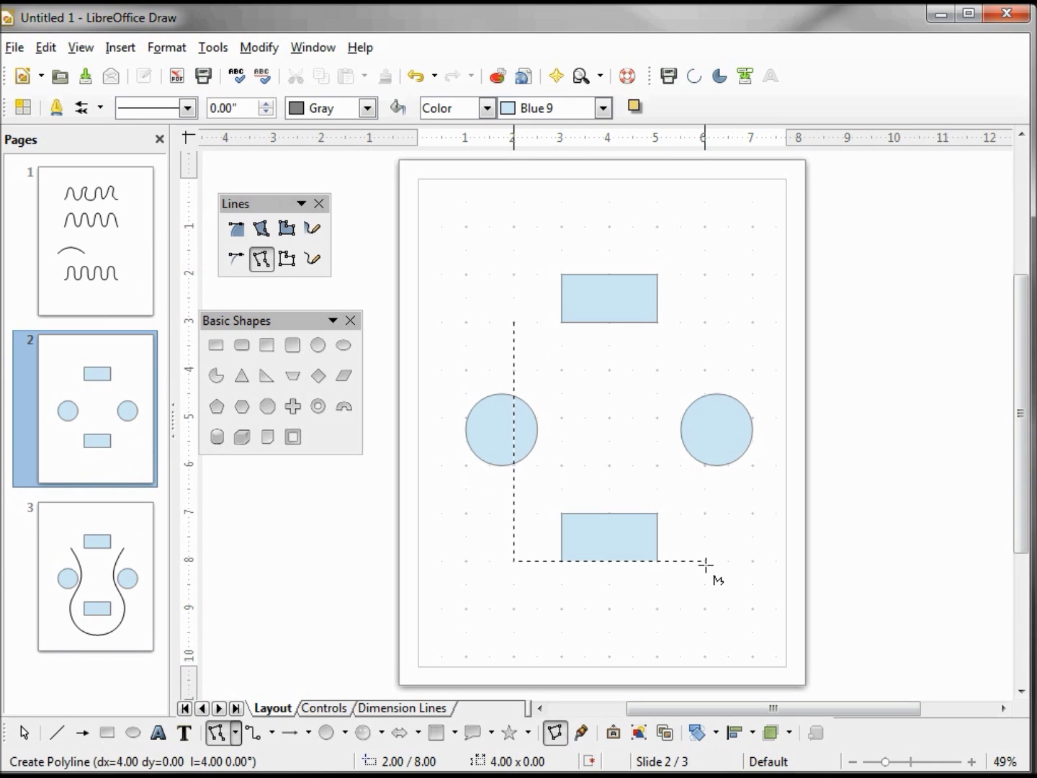
pyautogui.click(705, 561)
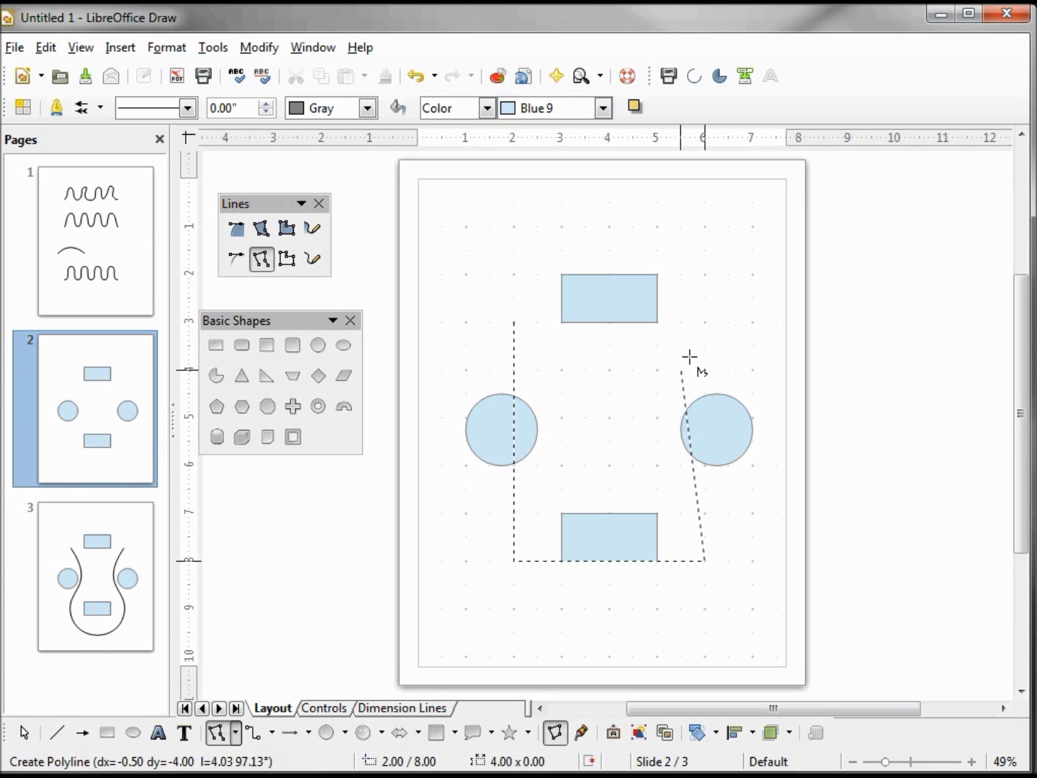
pyautogui.doubleClick(704, 318)
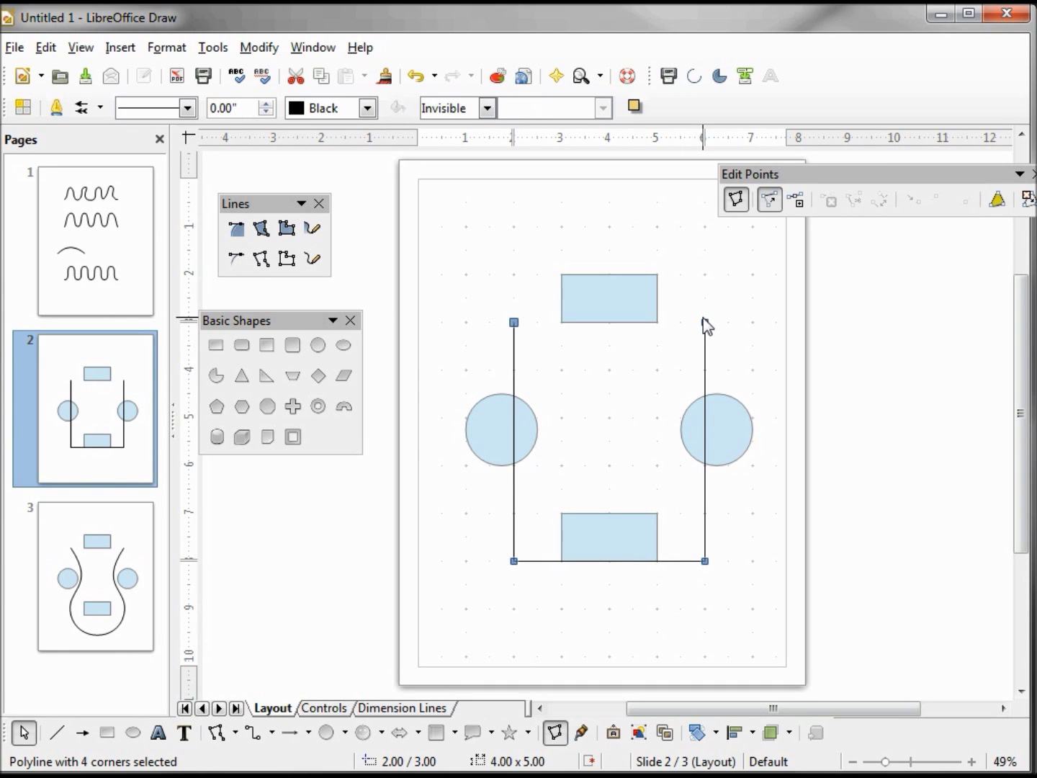
pyautogui.moveTo(450, 264); pyautogui.dragTo(758, 651)
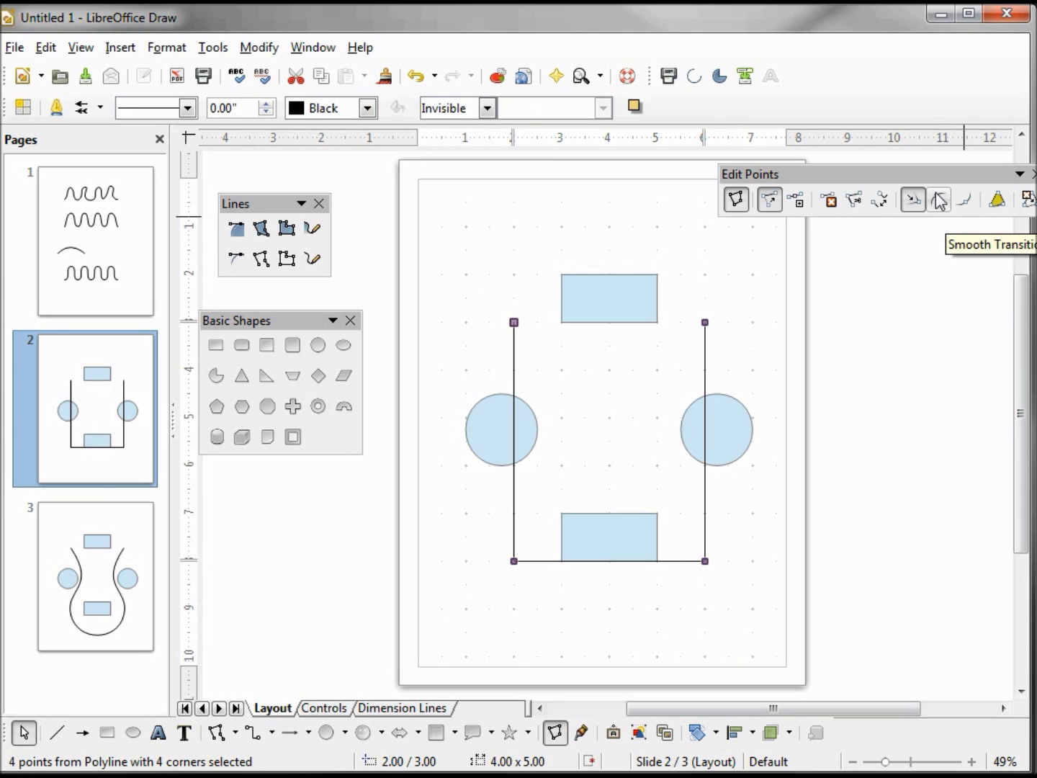
pyautogui.click(961, 204)
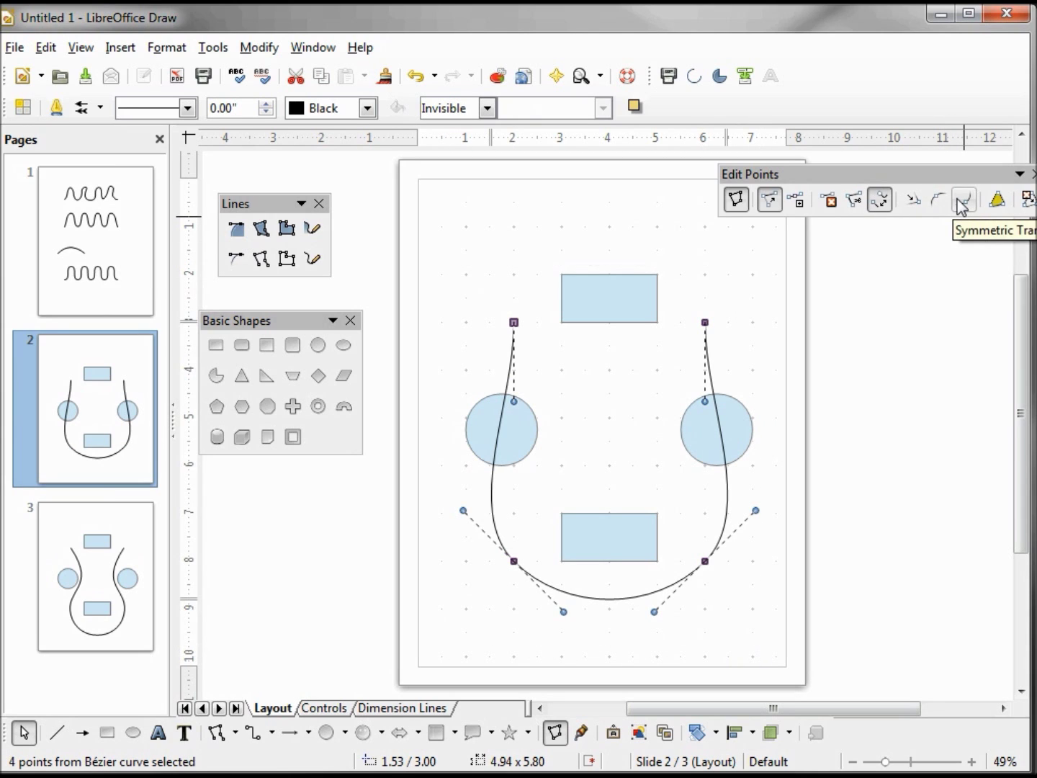
# Pull both end points' handles to 4.00 / 6.00 and the lower points' upper handles to 1.50 / 6.00 and 6.50 / 6.00.
pyautogui.moveTo(513, 401); pyautogui.dragTo(609, 465)
pyautogui.moveTo(465, 507); pyautogui.dragTo(490, 465)
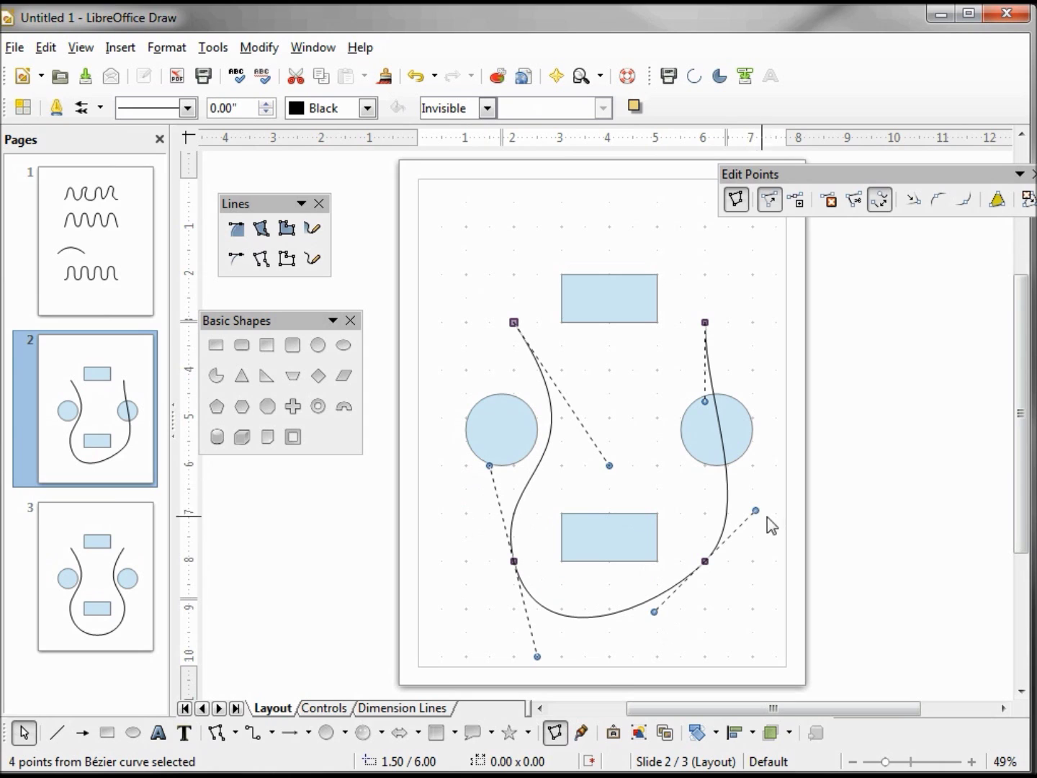
pyautogui.moveTo(755, 510); pyautogui.dragTo(726, 464)
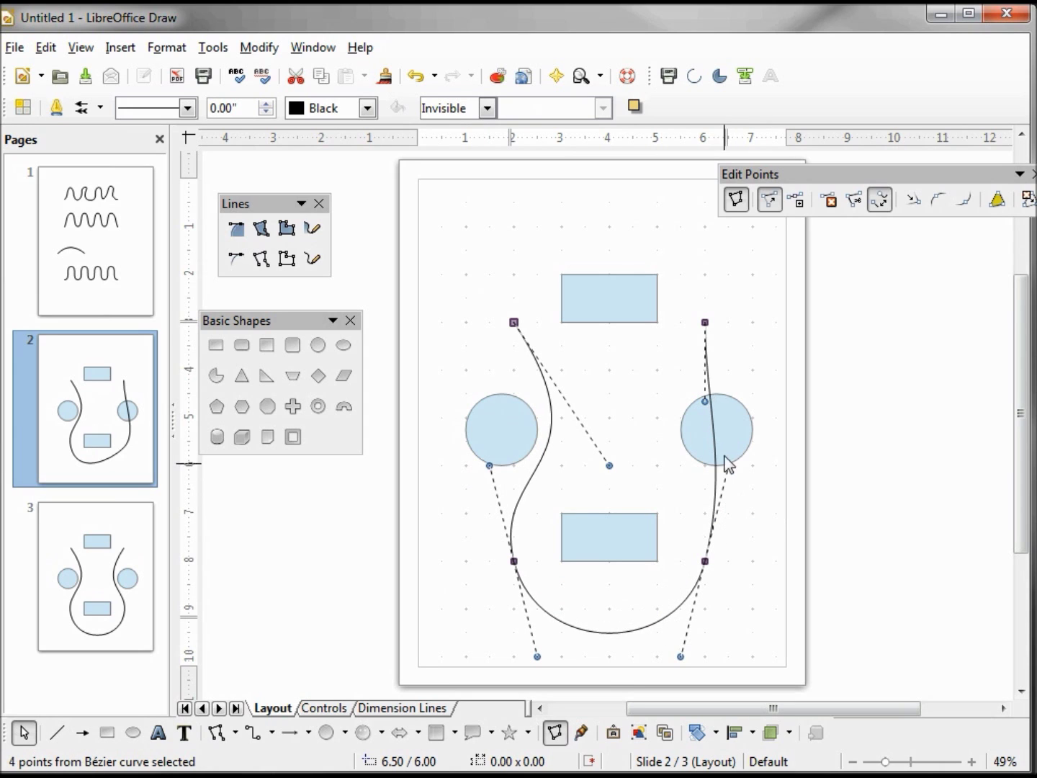
pyautogui.moveTo(709, 404); pyautogui.dragTo(614, 467)
pyautogui.click(753, 547)
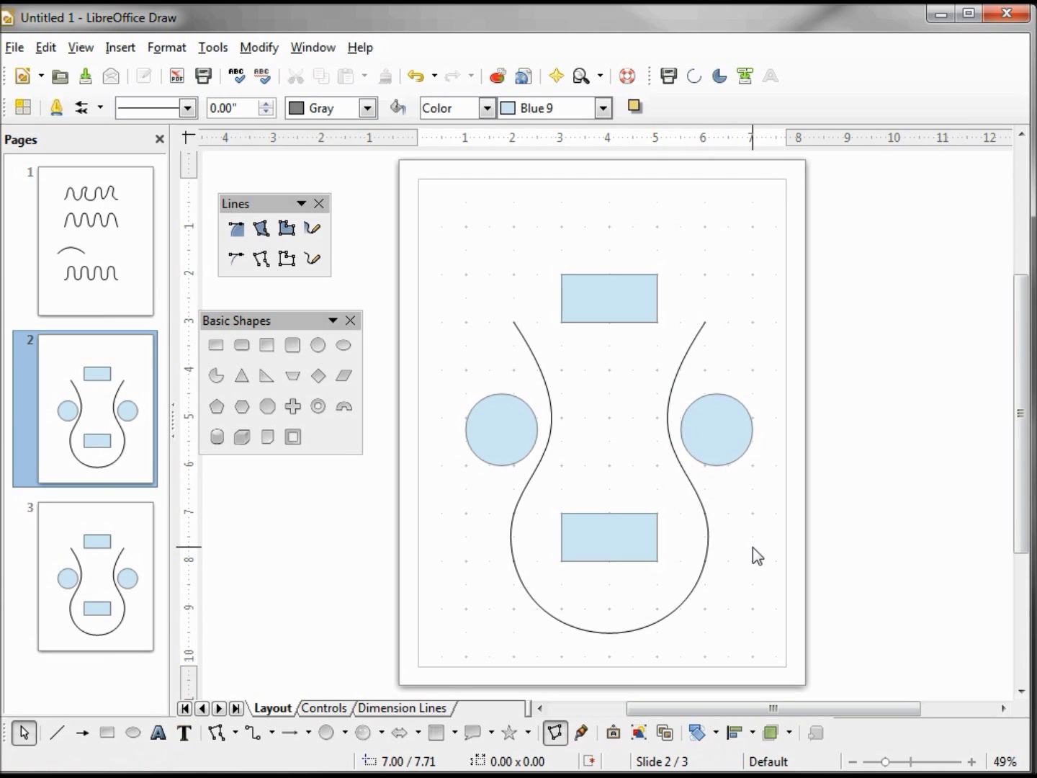